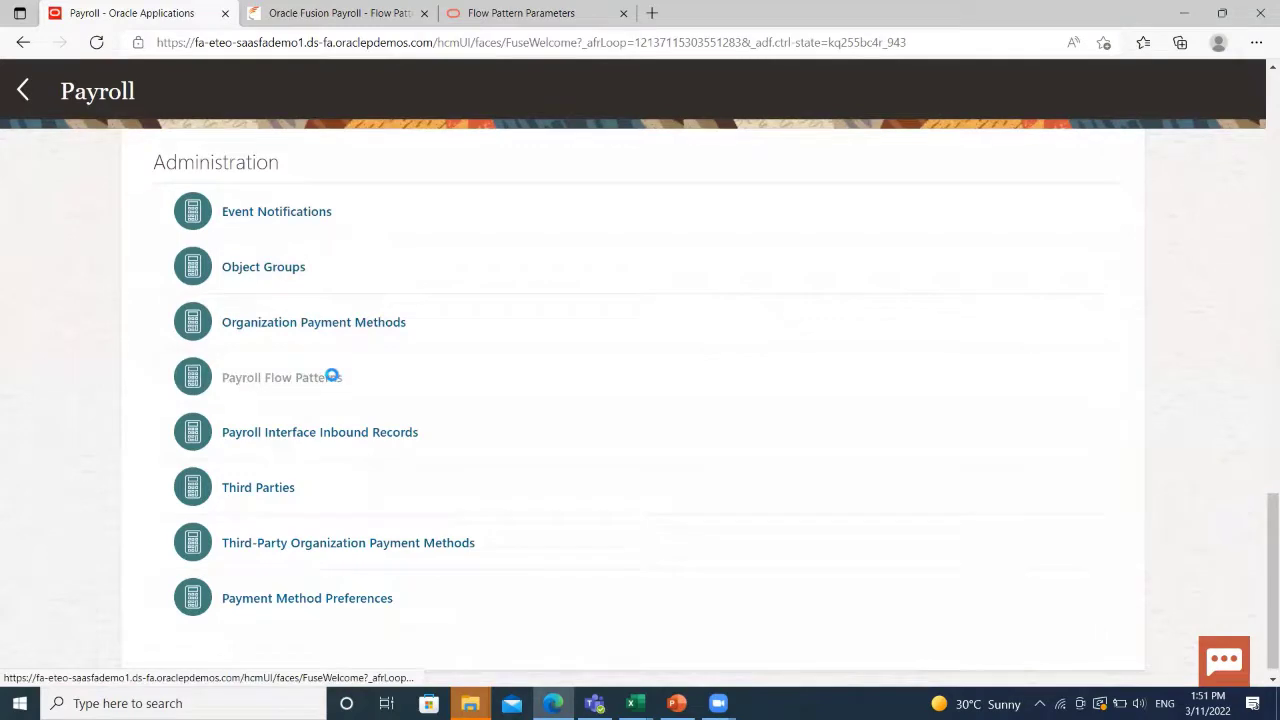
Search for flow pattern 'Pa' with Task Flow connector in US Legislative Data Group, then open Payroll 1.
click(279, 217)
text(Payroll 1)
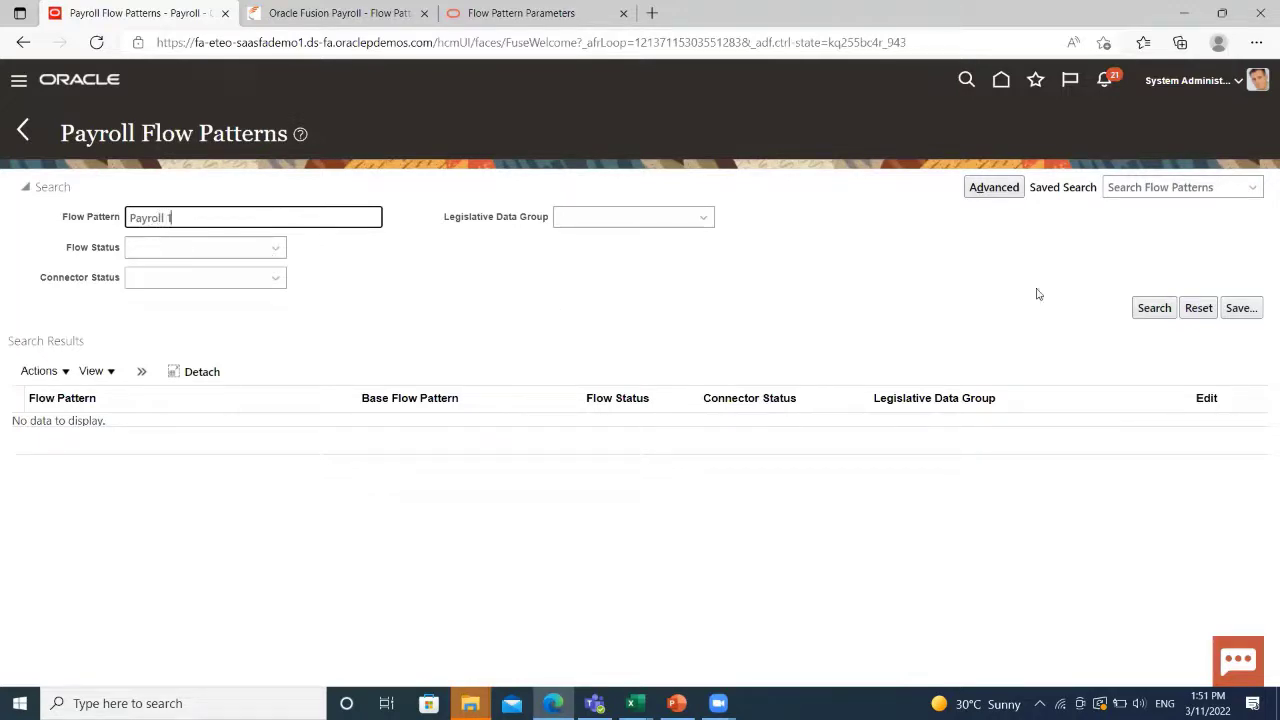
click(268, 280)
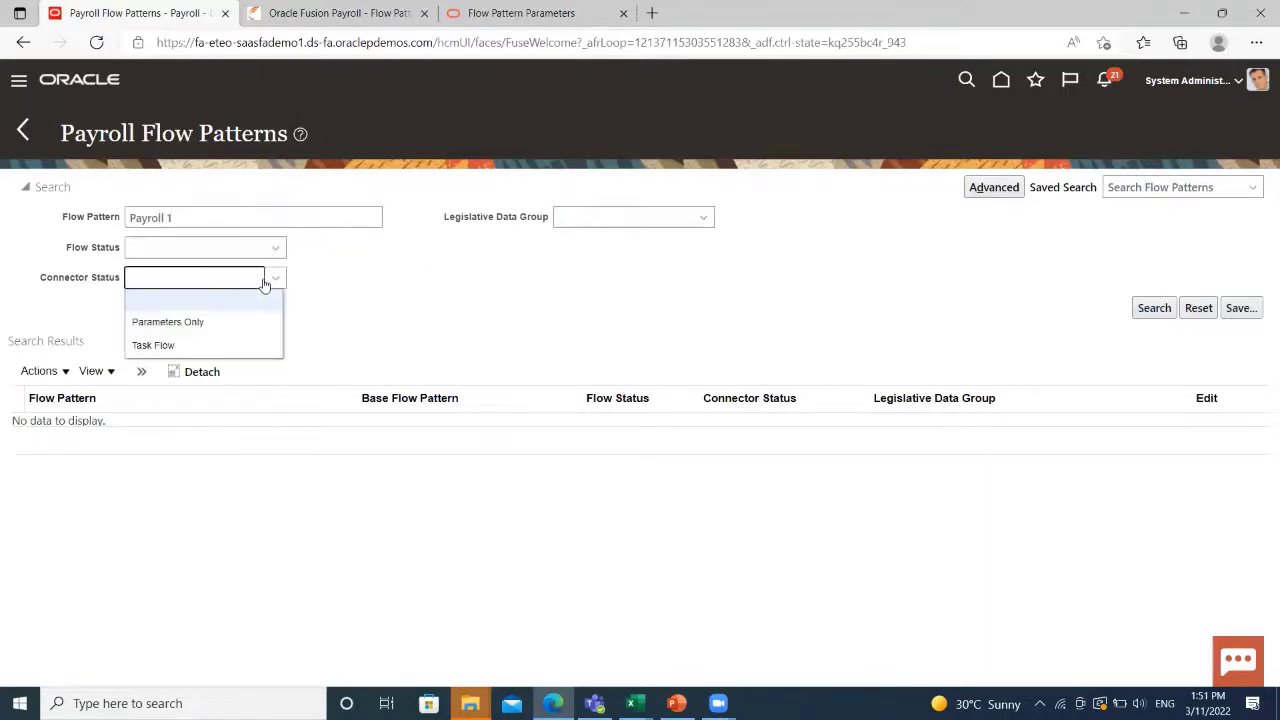
click(220, 345)
click(670, 223)
scroll(686, 314, down, 4)
scroll(687, 317, down, 10)
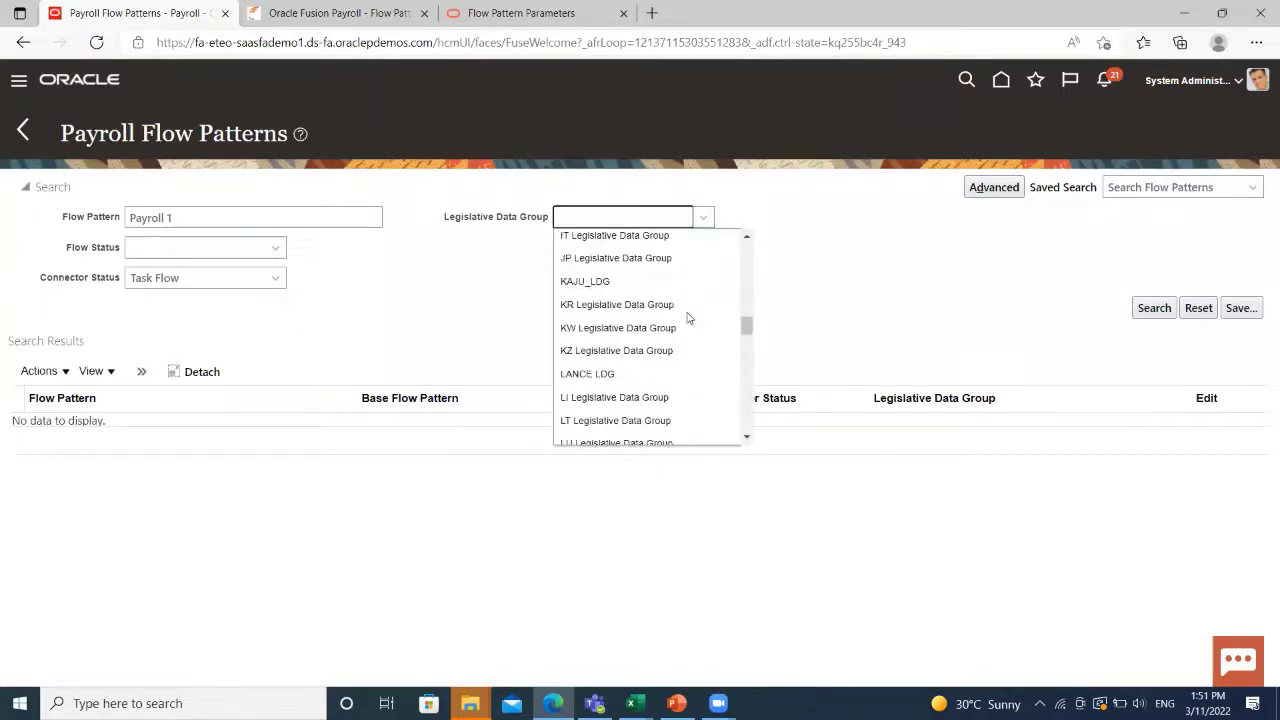
scroll(689, 317, down, 5)
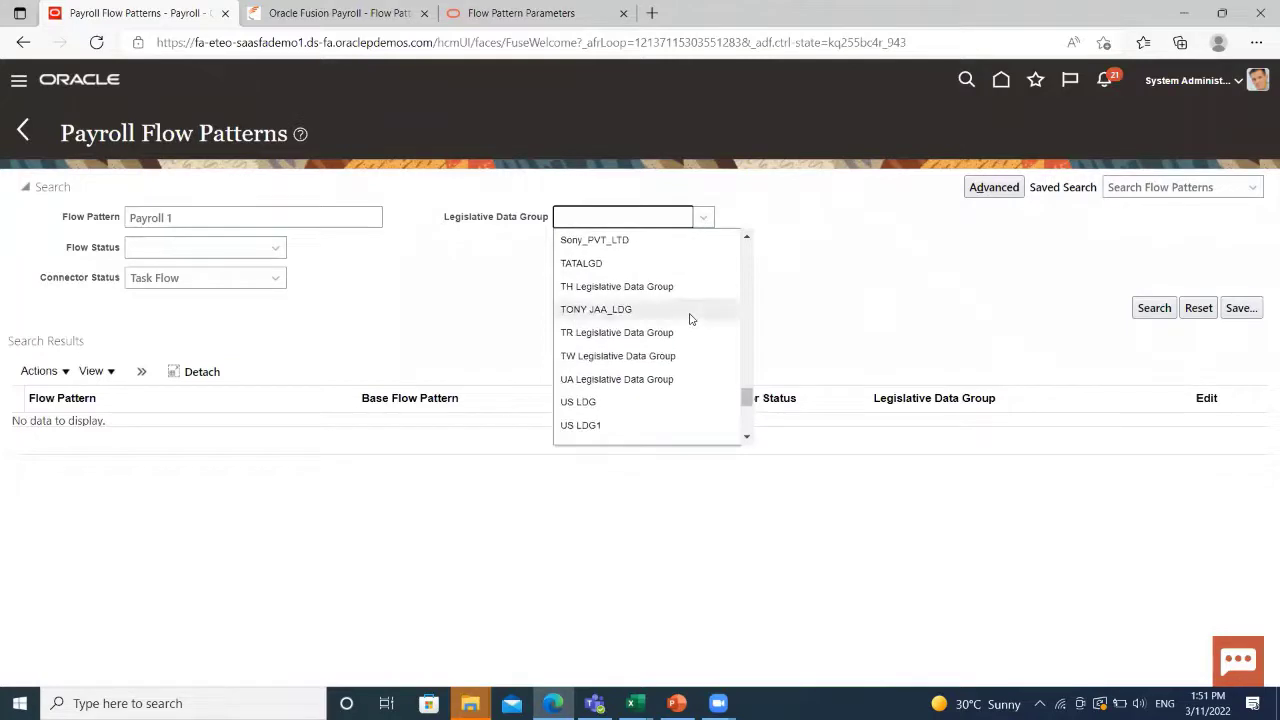
click(665, 384)
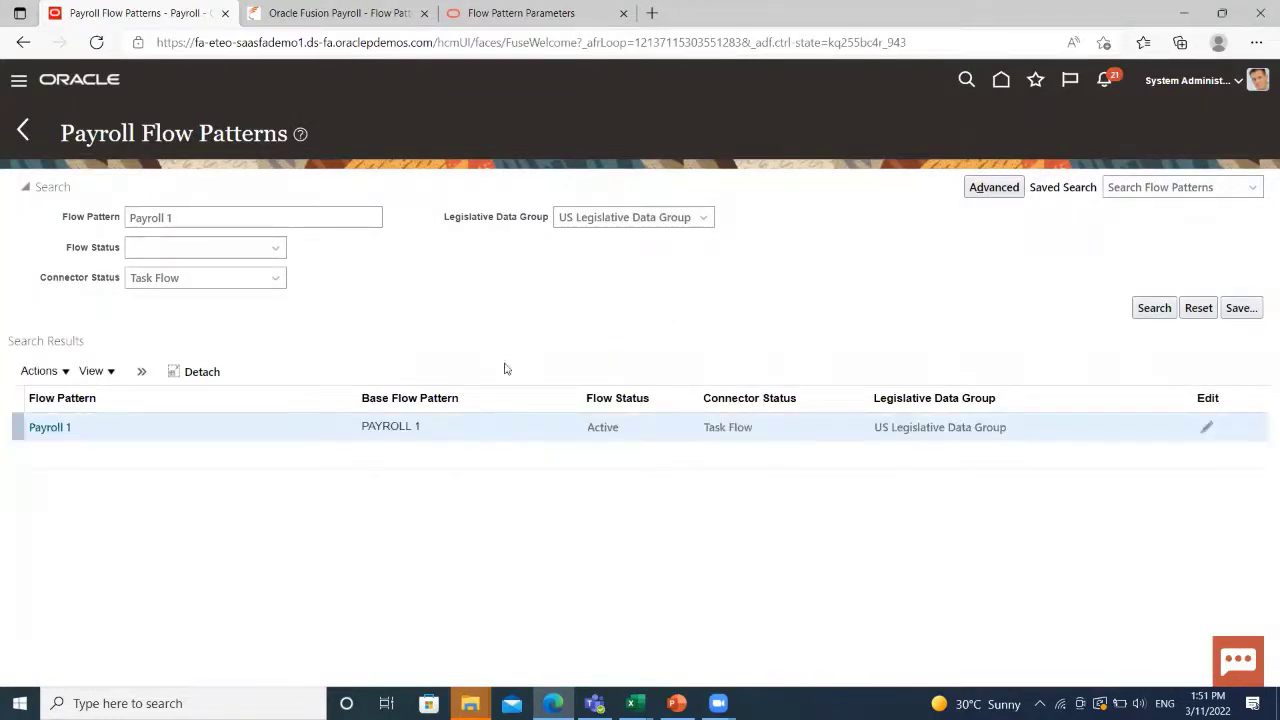
click(52, 428)
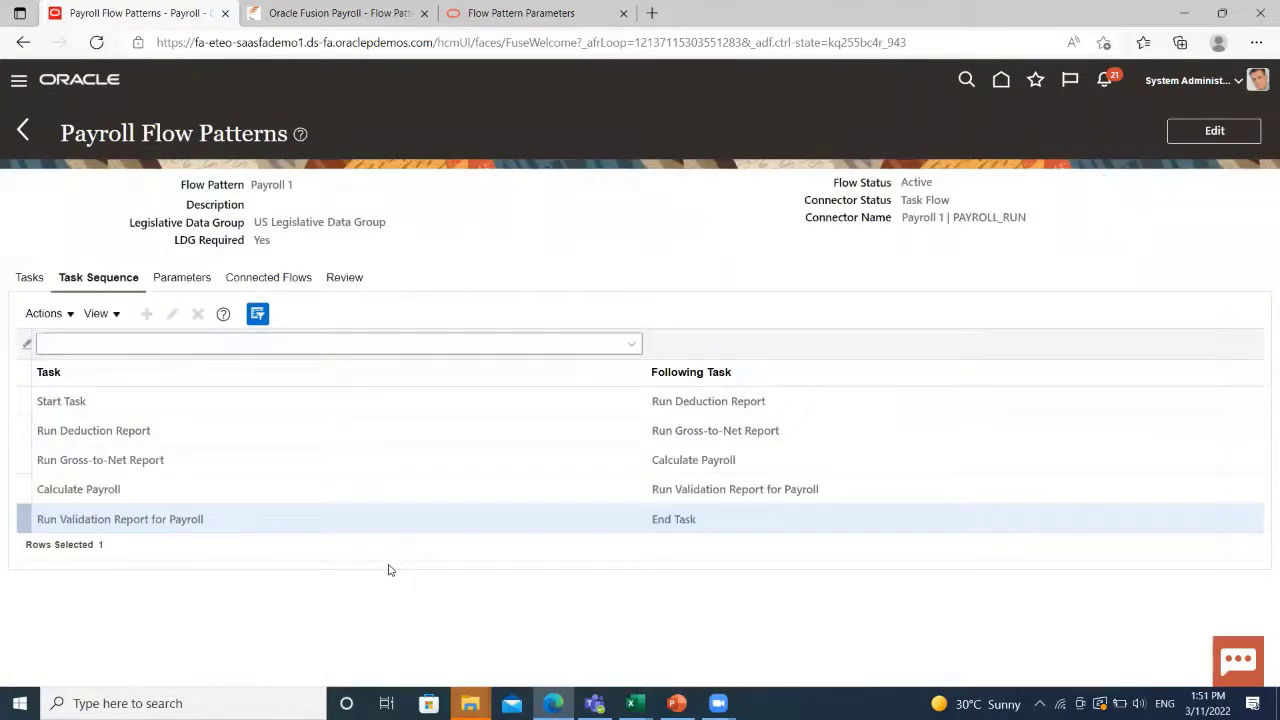
Delete the Run Deduction Report task from Payroll 1 and start Select and Add for a replacement task.
click(1218, 126)
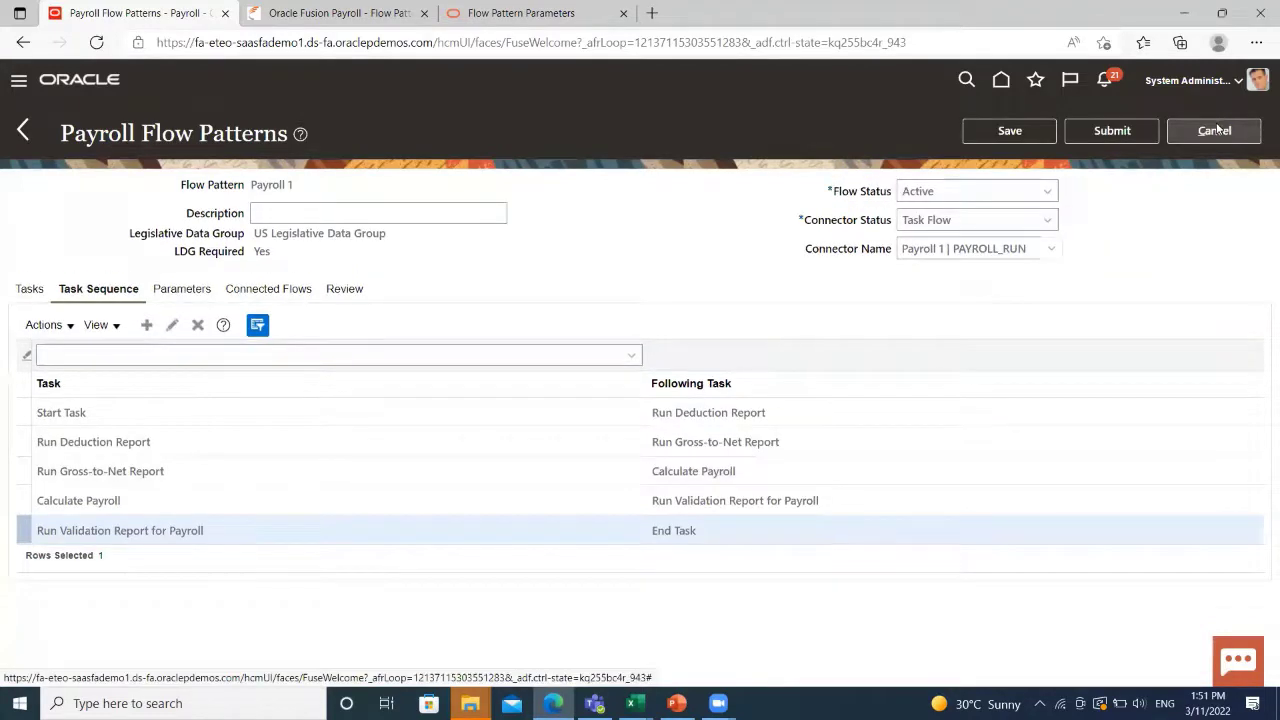
click(14, 298)
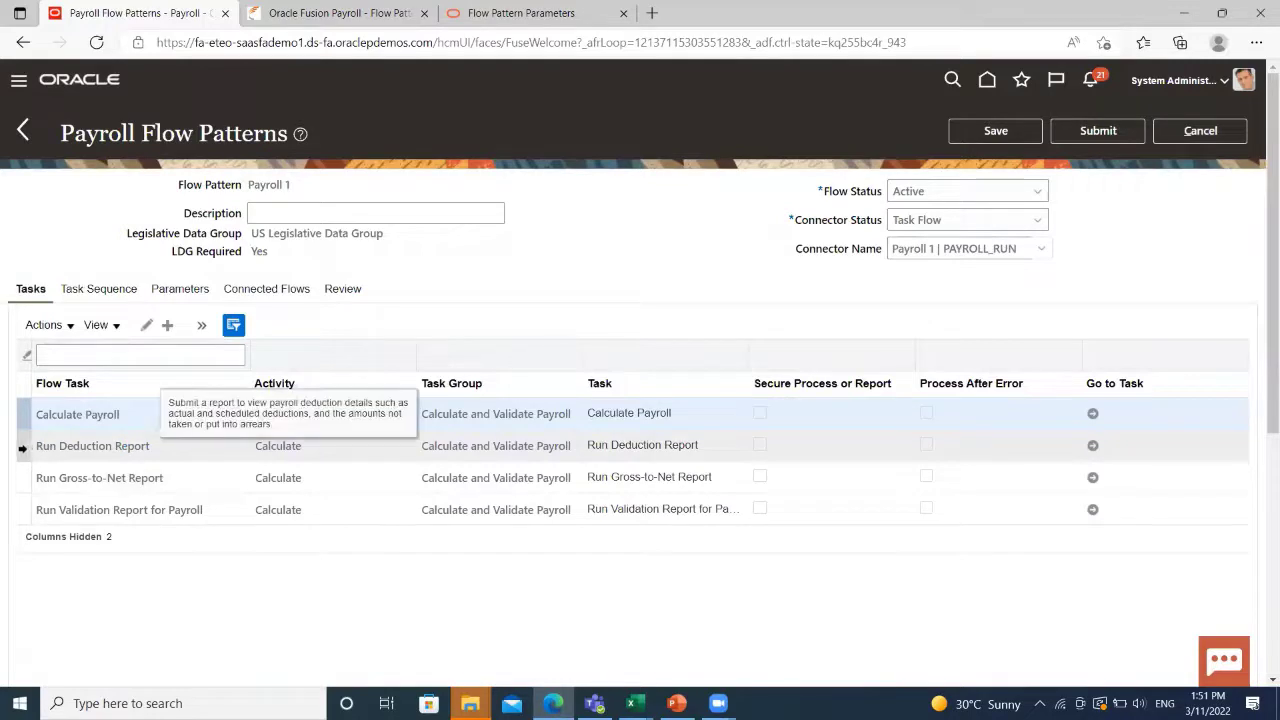
click(22, 448)
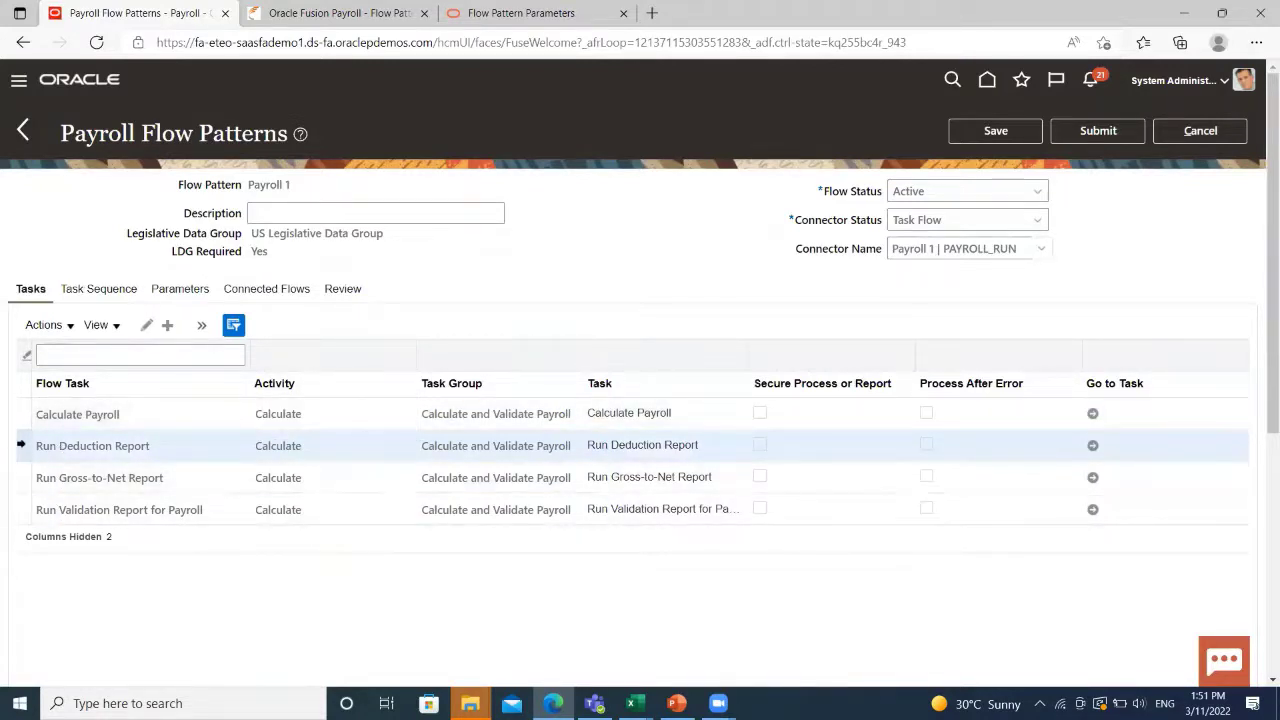
click(43, 325)
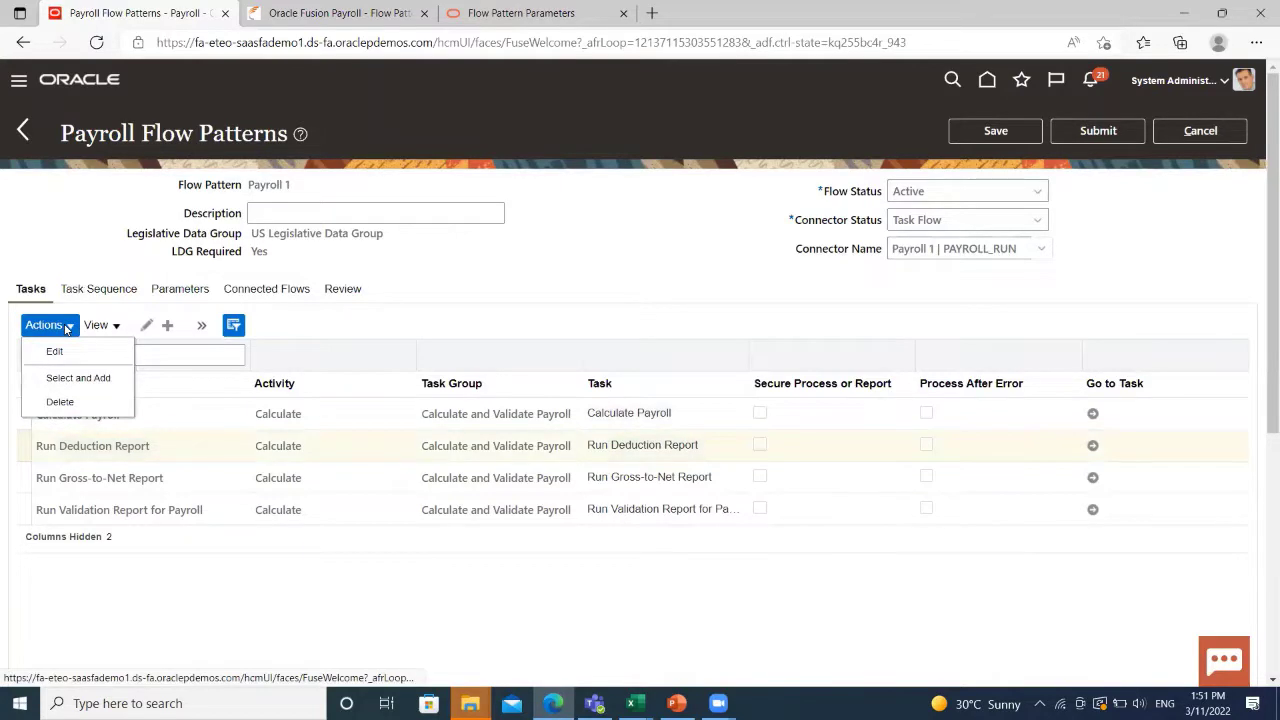
click(60, 402)
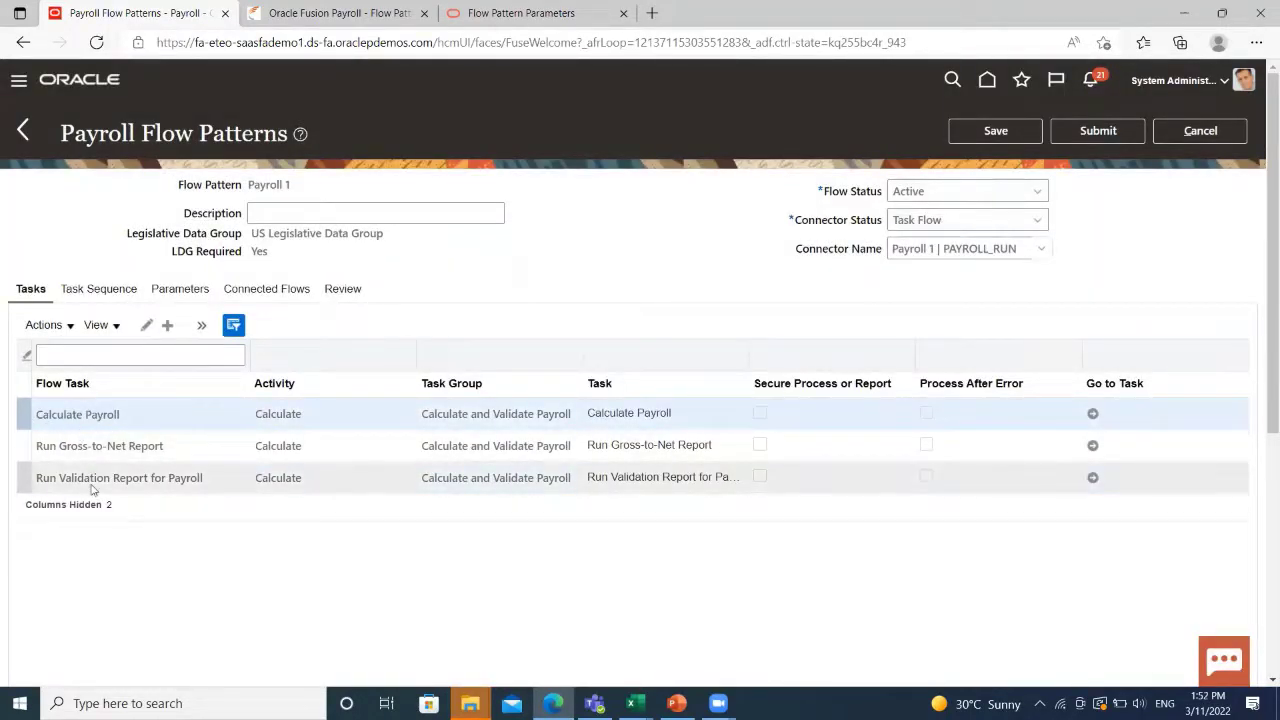
click(57, 331)
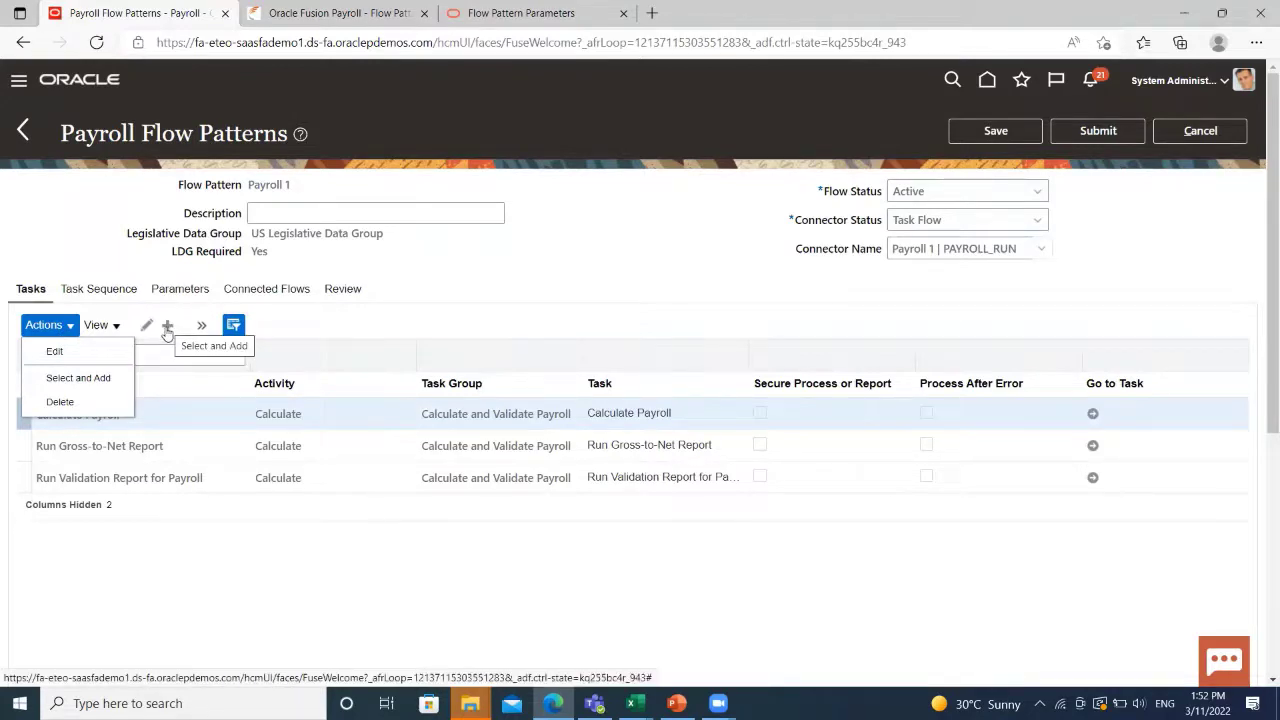
click(103, 378)
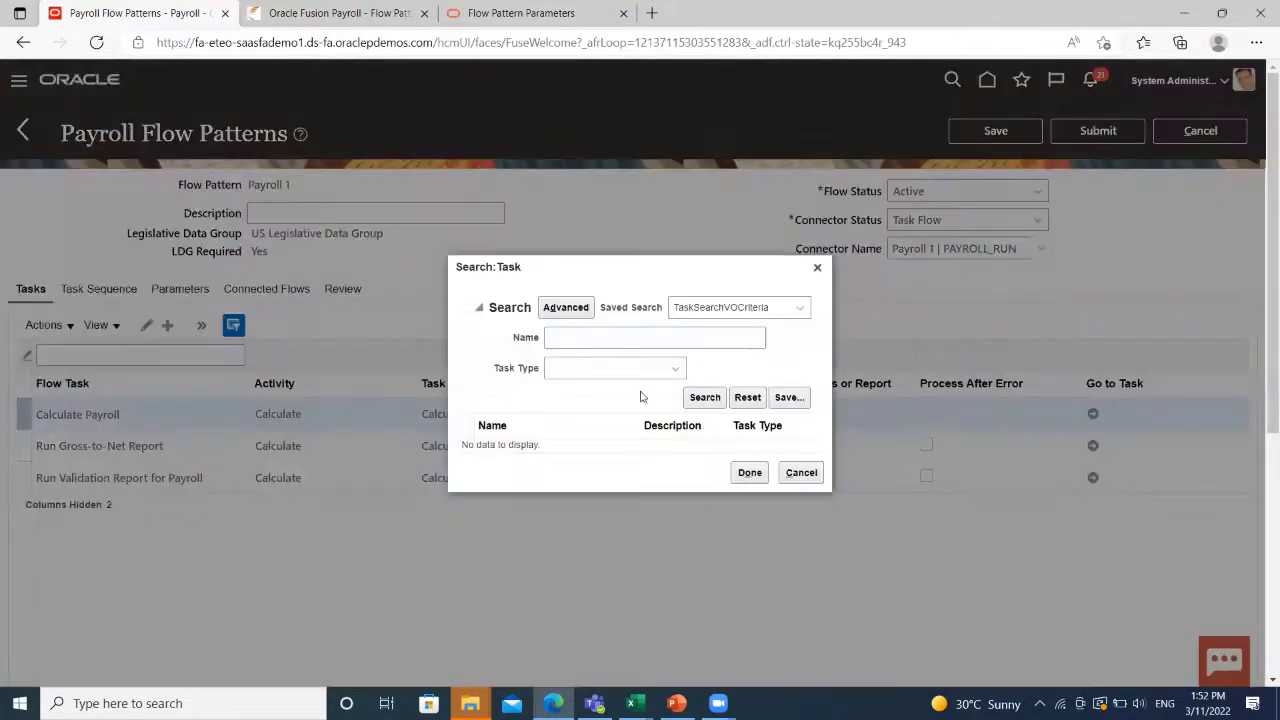
Search all task types and add Calculate Gross Earnings to Payroll 1's tasks.
click(651, 369)
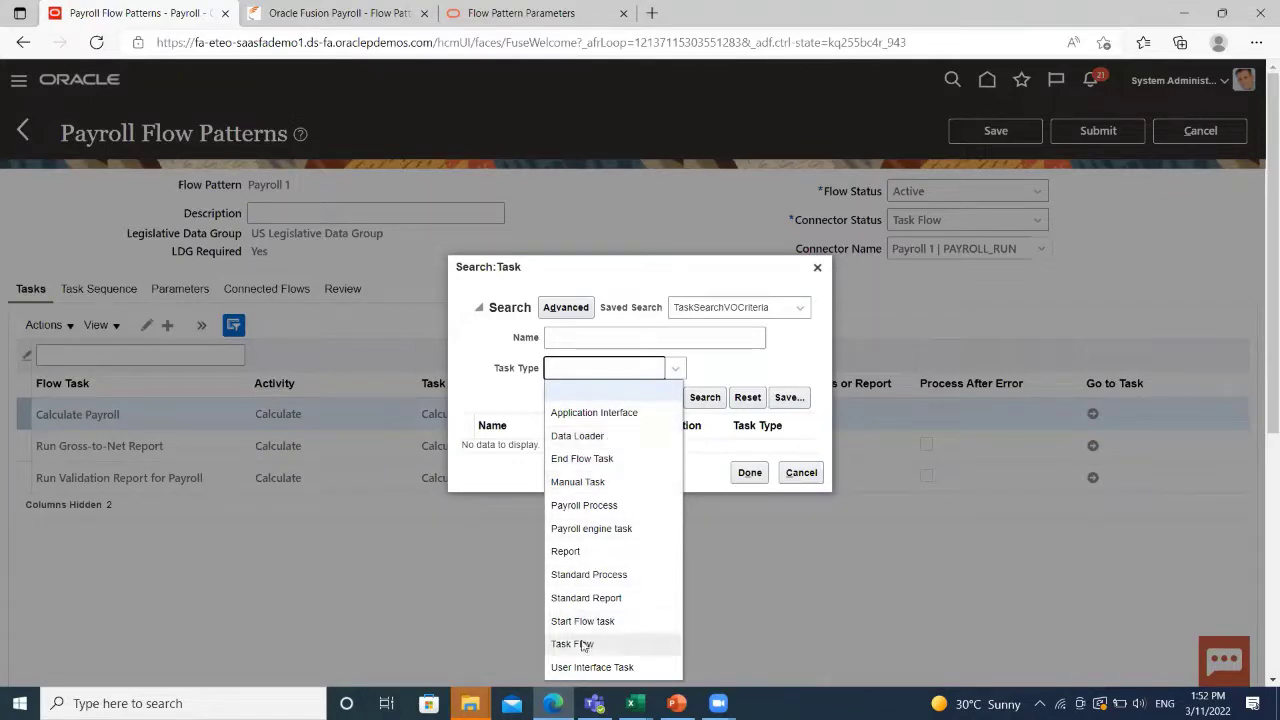
click(643, 398)
click(712, 400)
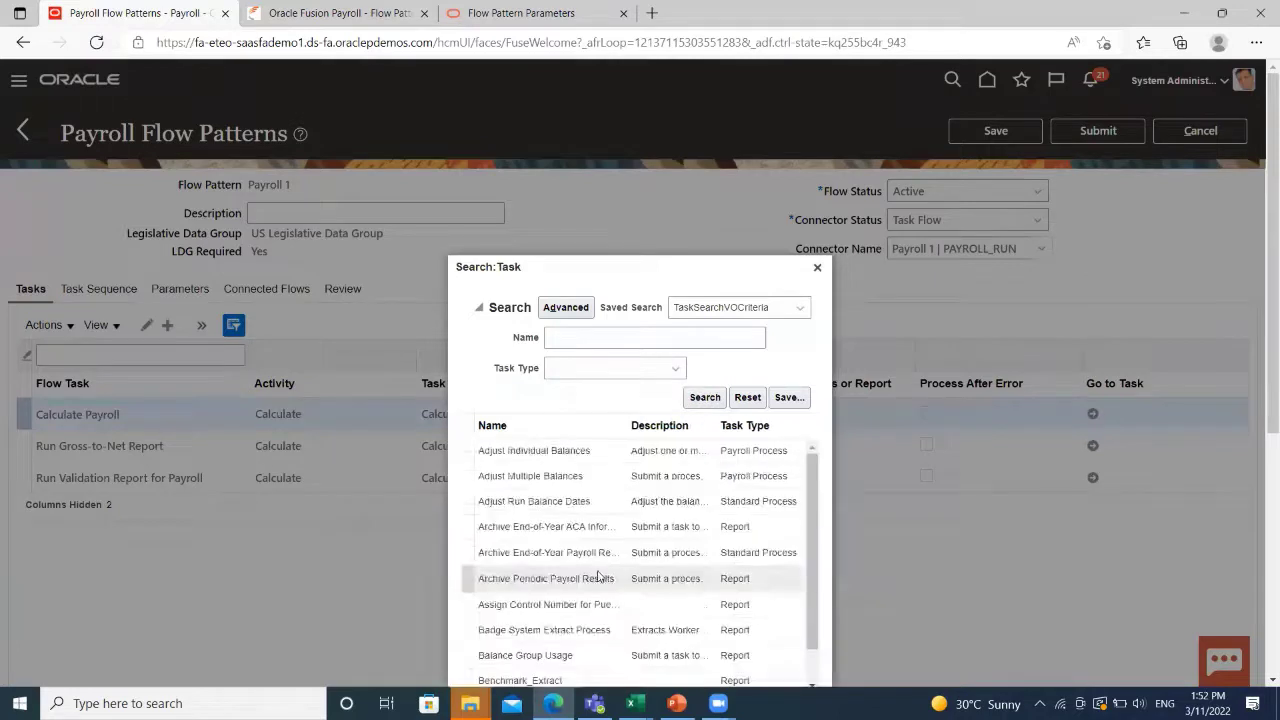
scroll(604, 510, down, 5)
scroll(812, 563, down, 10)
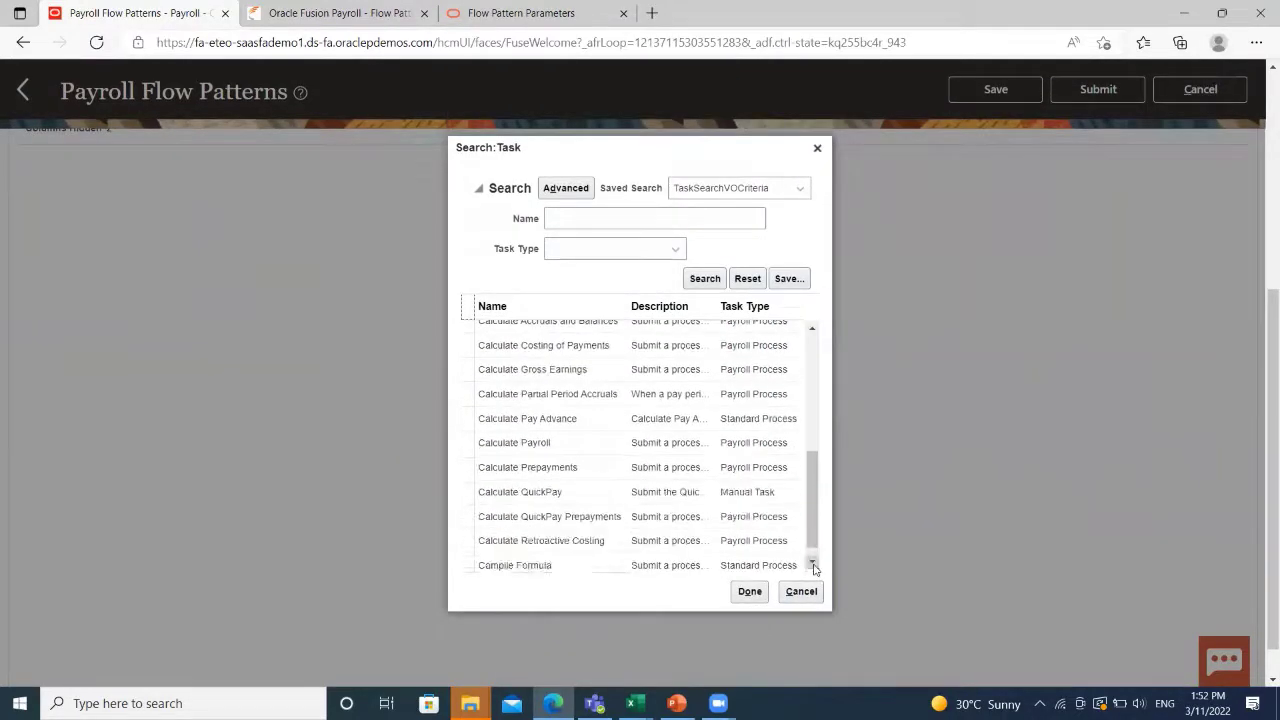
click(588, 366)
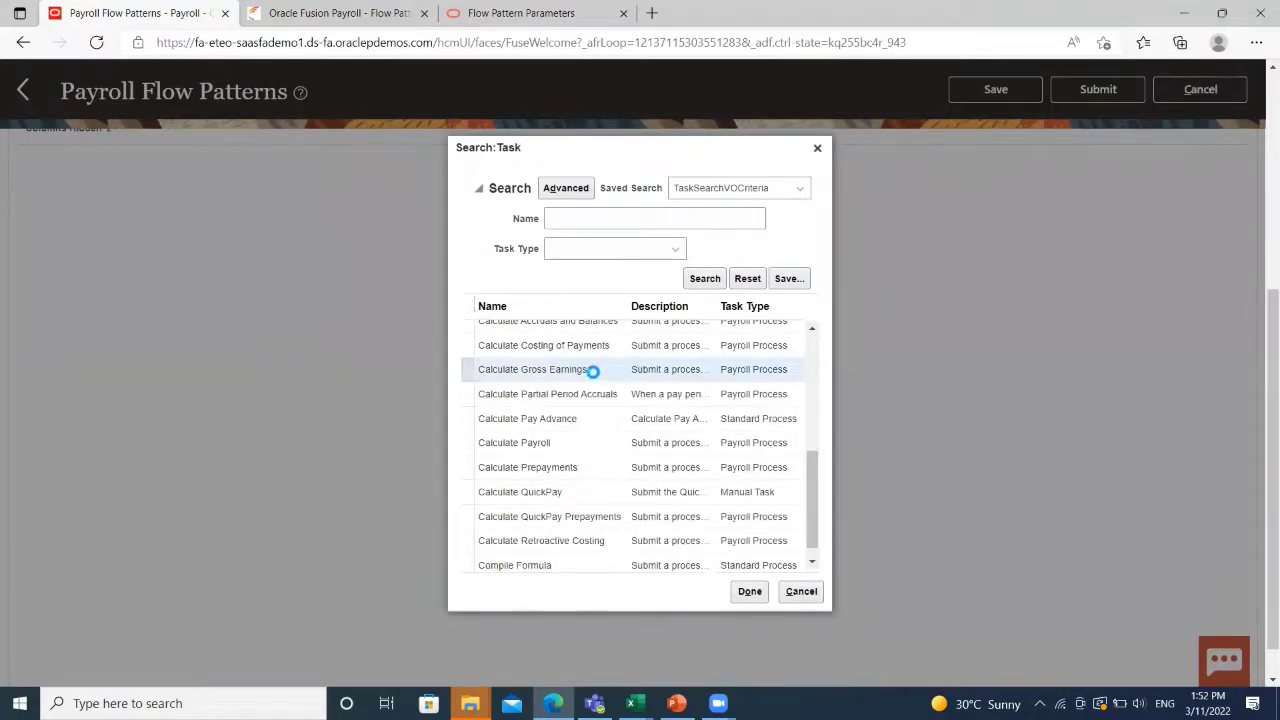
click(751, 593)
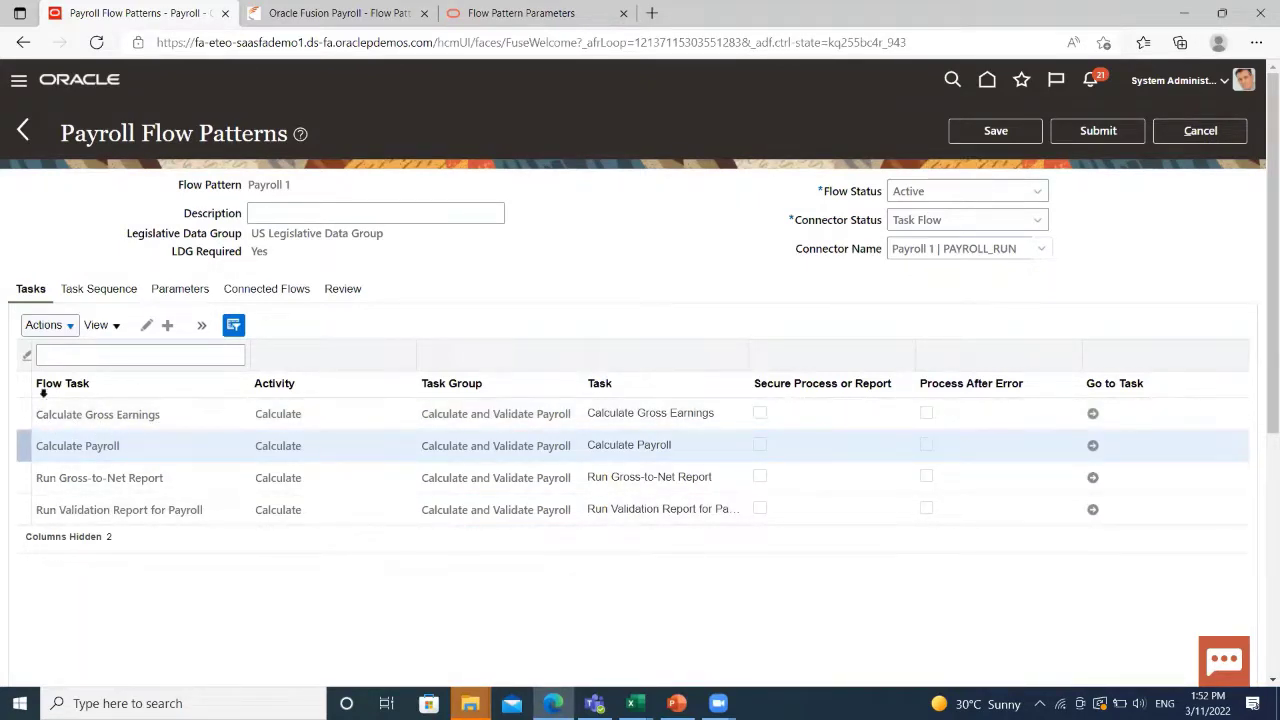
click(98, 290)
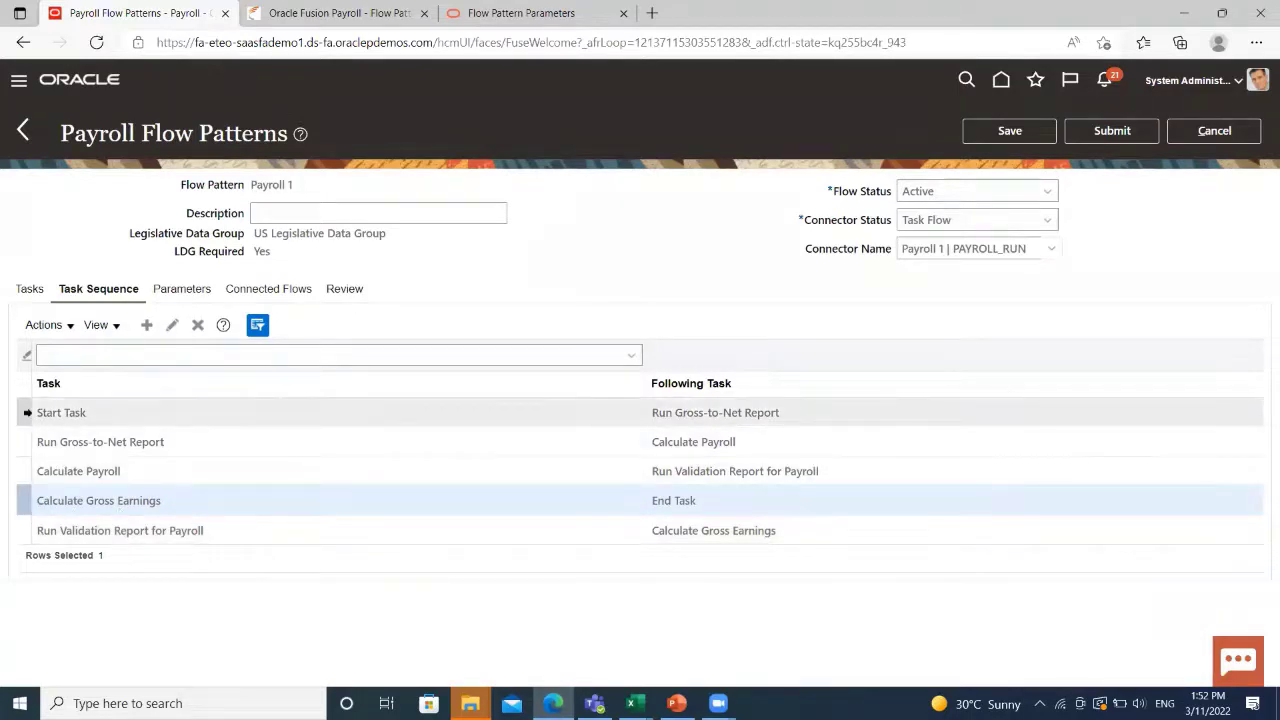
Set Calculate Payroll to follow Start Task and Calculate Gross Earnings to follow Run Gross-to-Net Report.
click(61, 412)
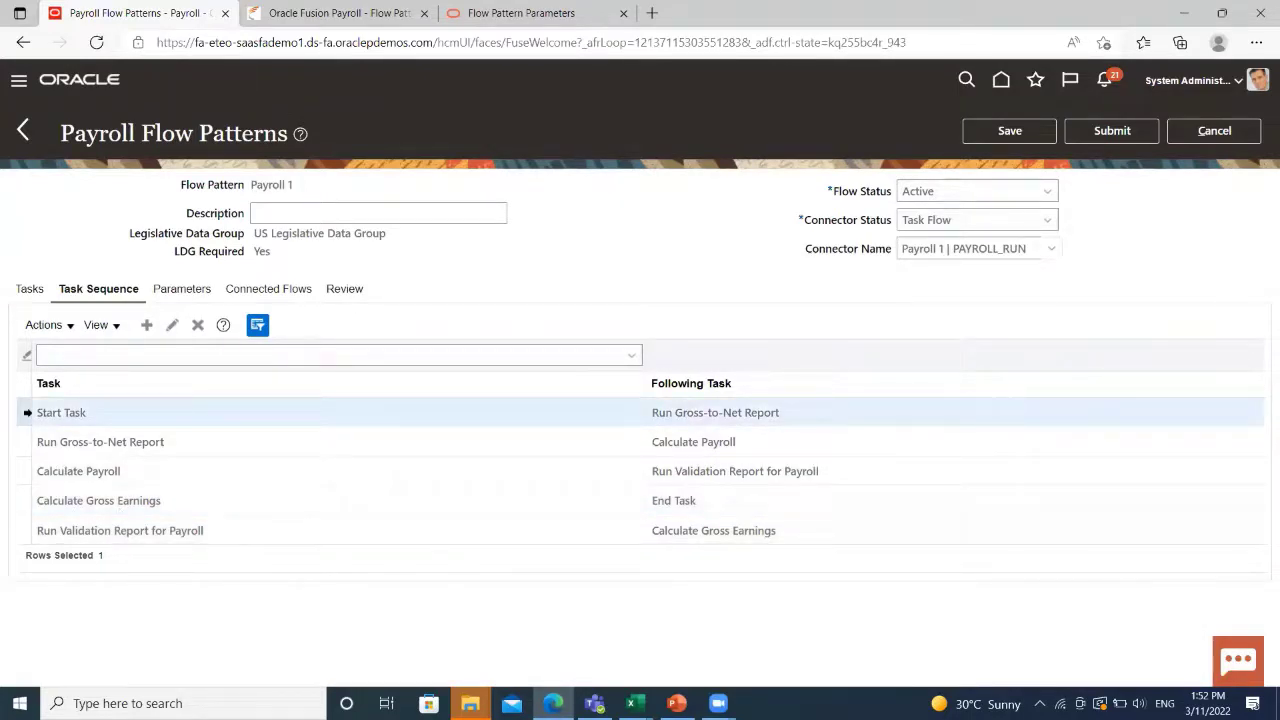
click(174, 328)
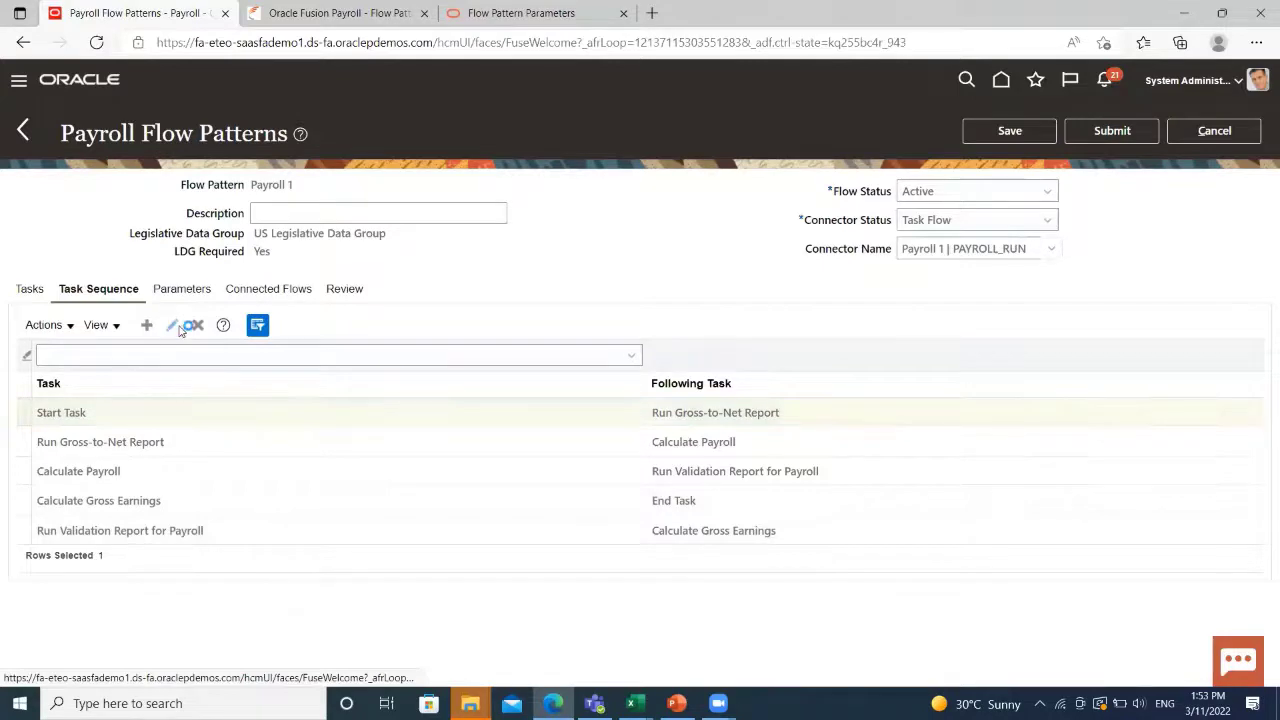
click(857, 418)
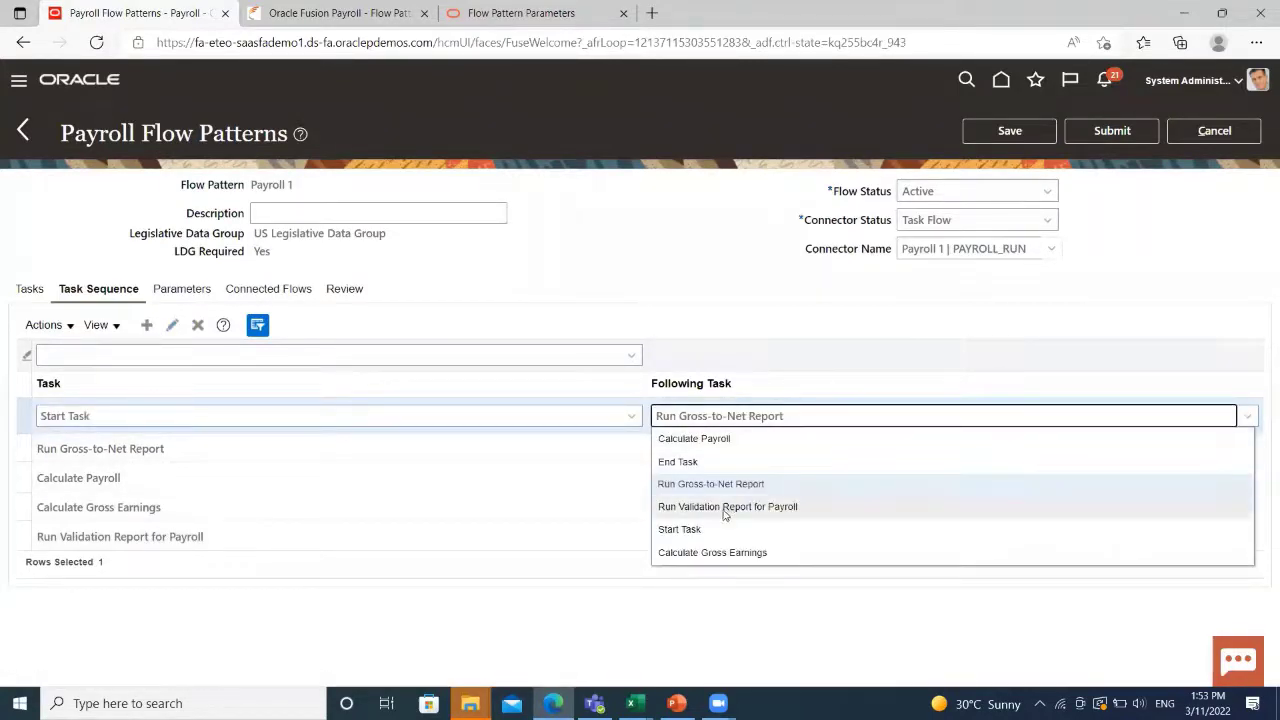
click(720, 438)
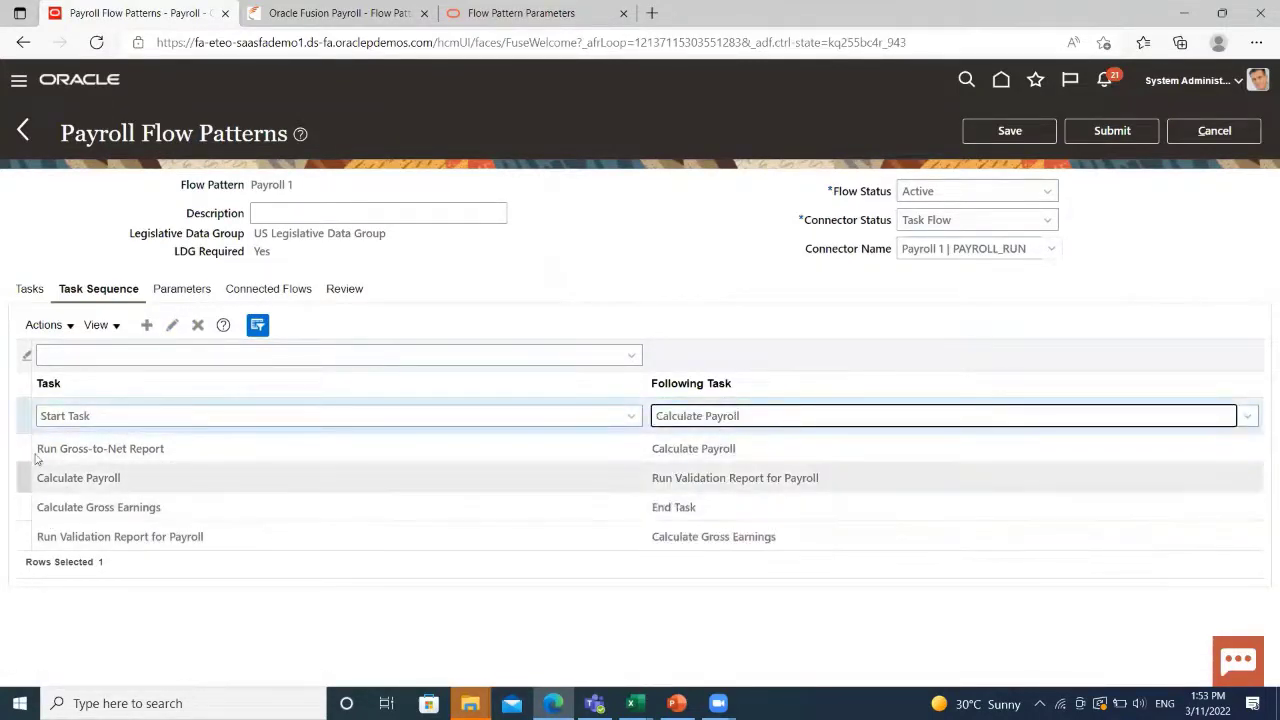
click(722, 449)
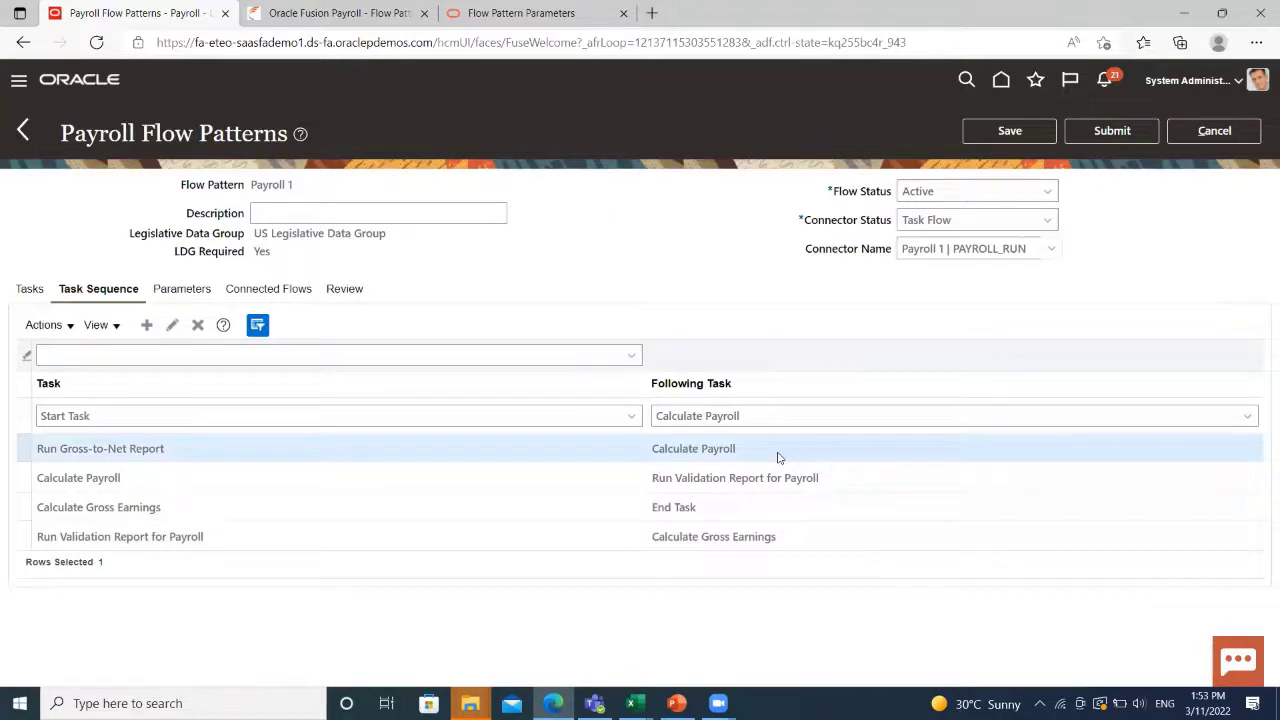
click(174, 326)
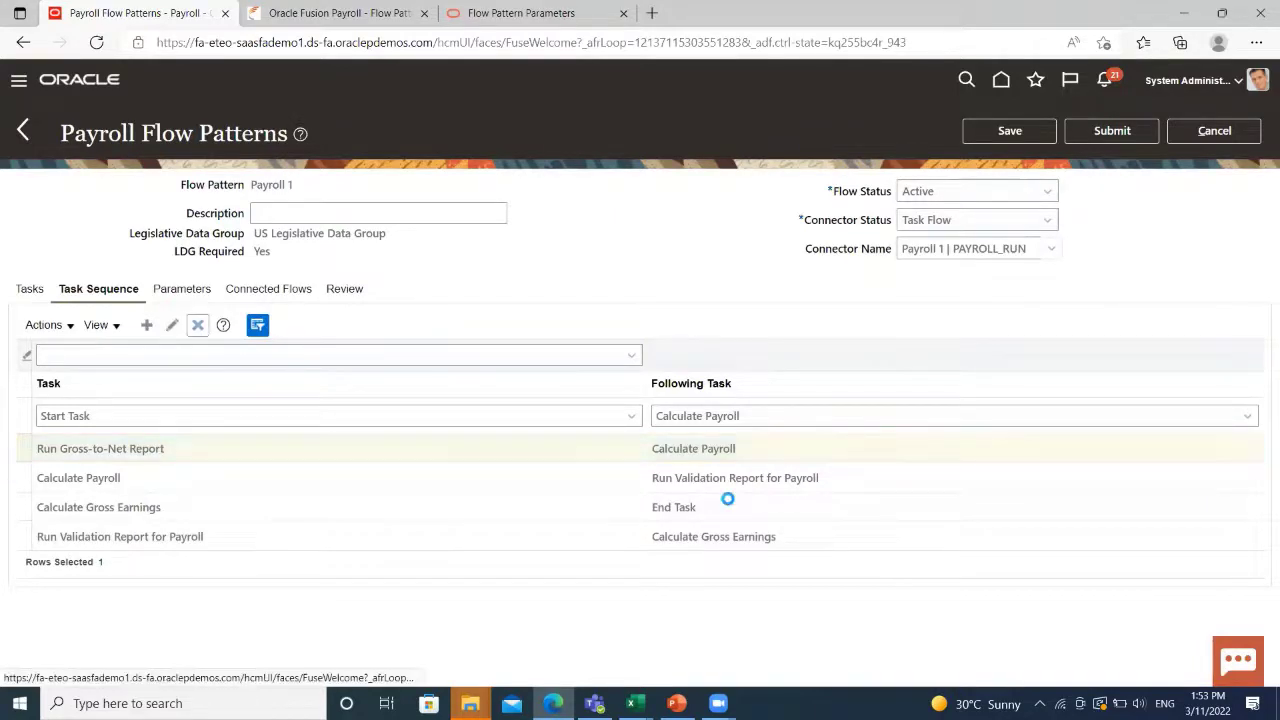
click(829, 456)
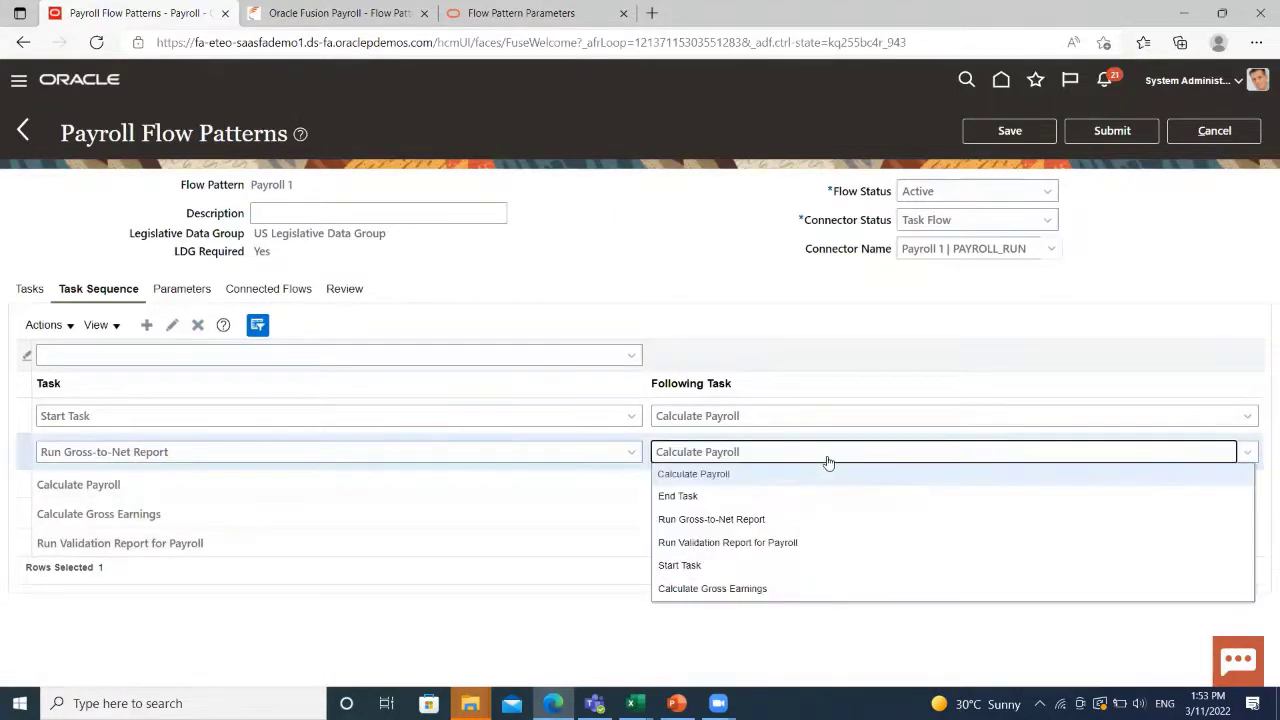
click(690, 589)
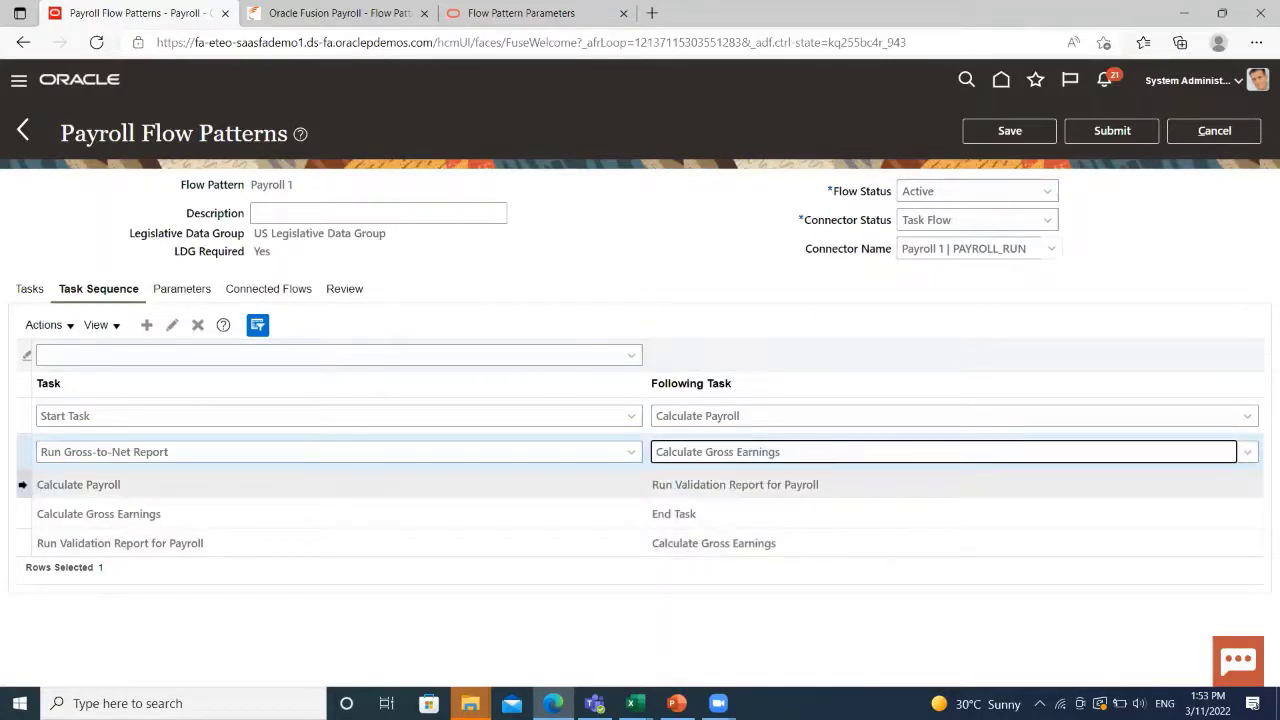
Set Run Gross-to-Net Report after Calculate Payroll, and Run Validation Report for Payroll after Calculate Gross Earnings.
click(172, 325)
click(891, 489)
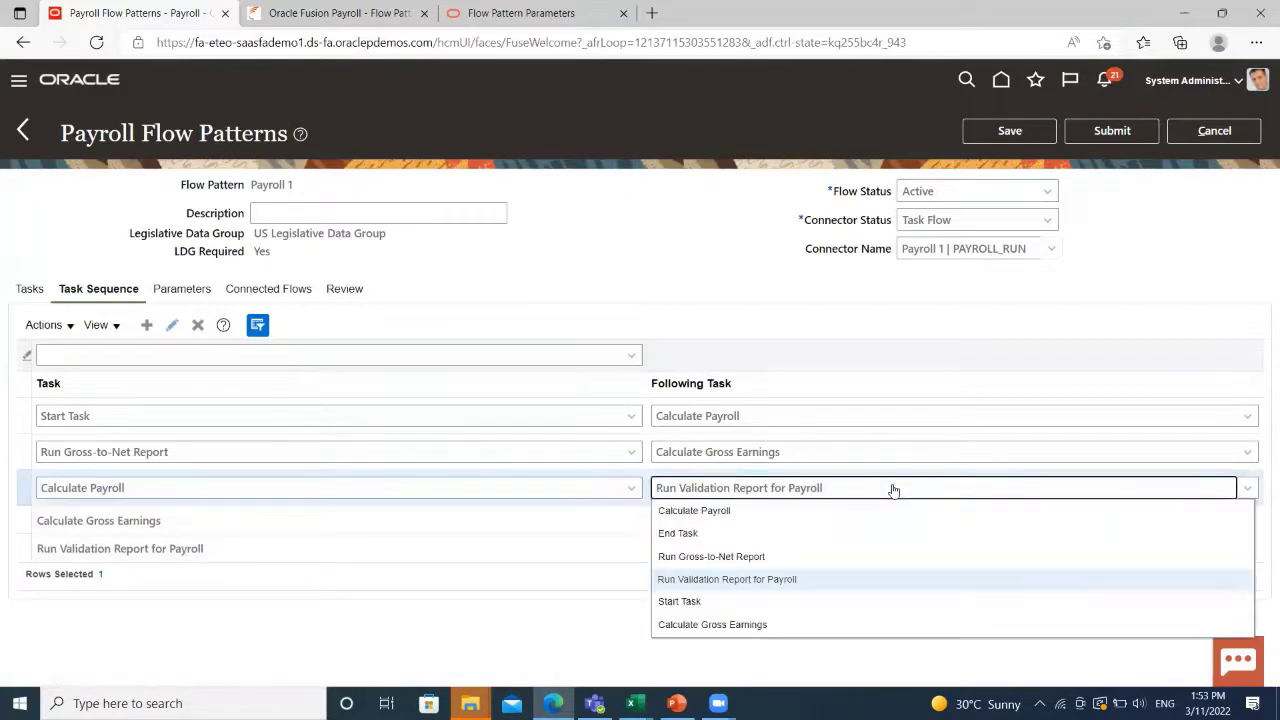
click(703, 560)
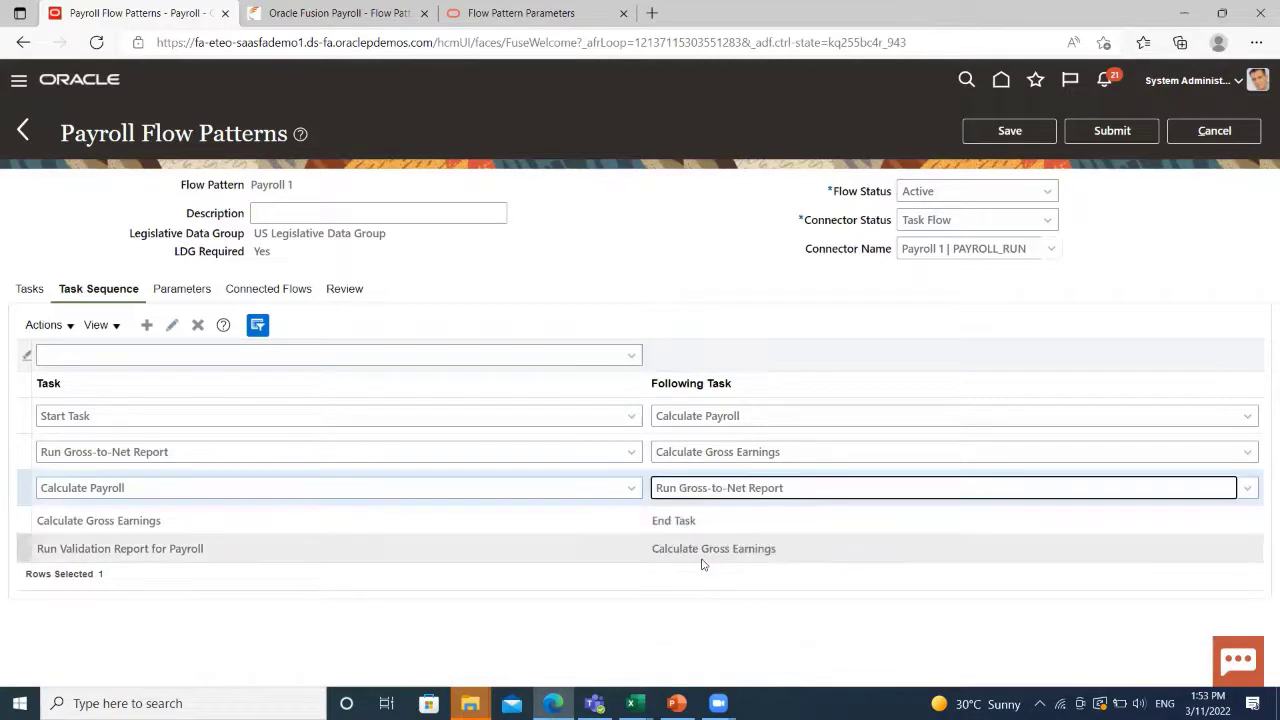
click(27, 522)
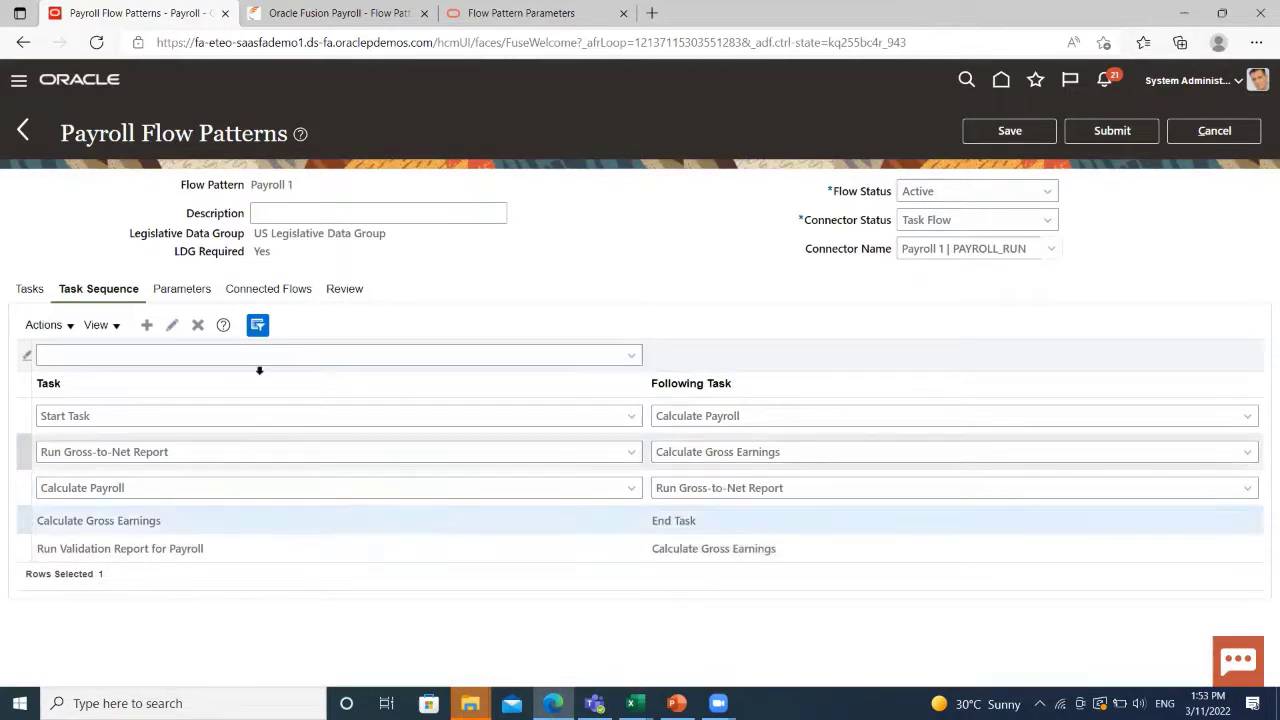
click(176, 324)
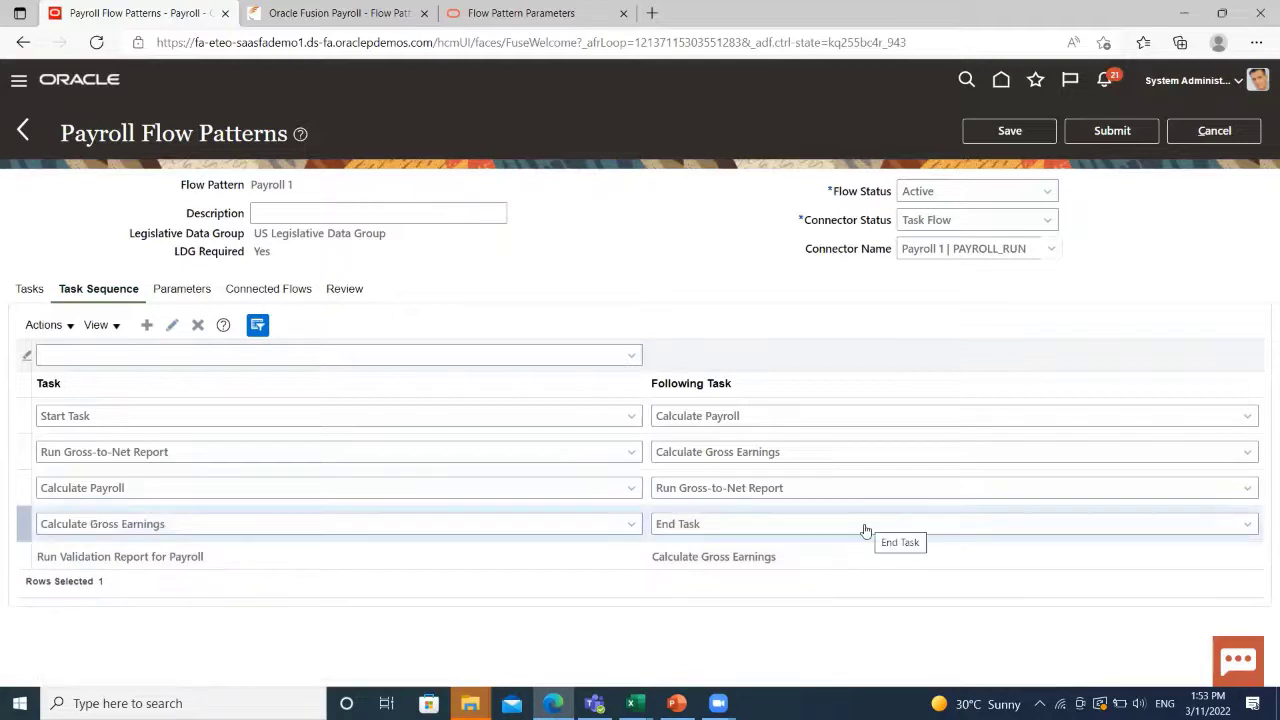
click(866, 527)
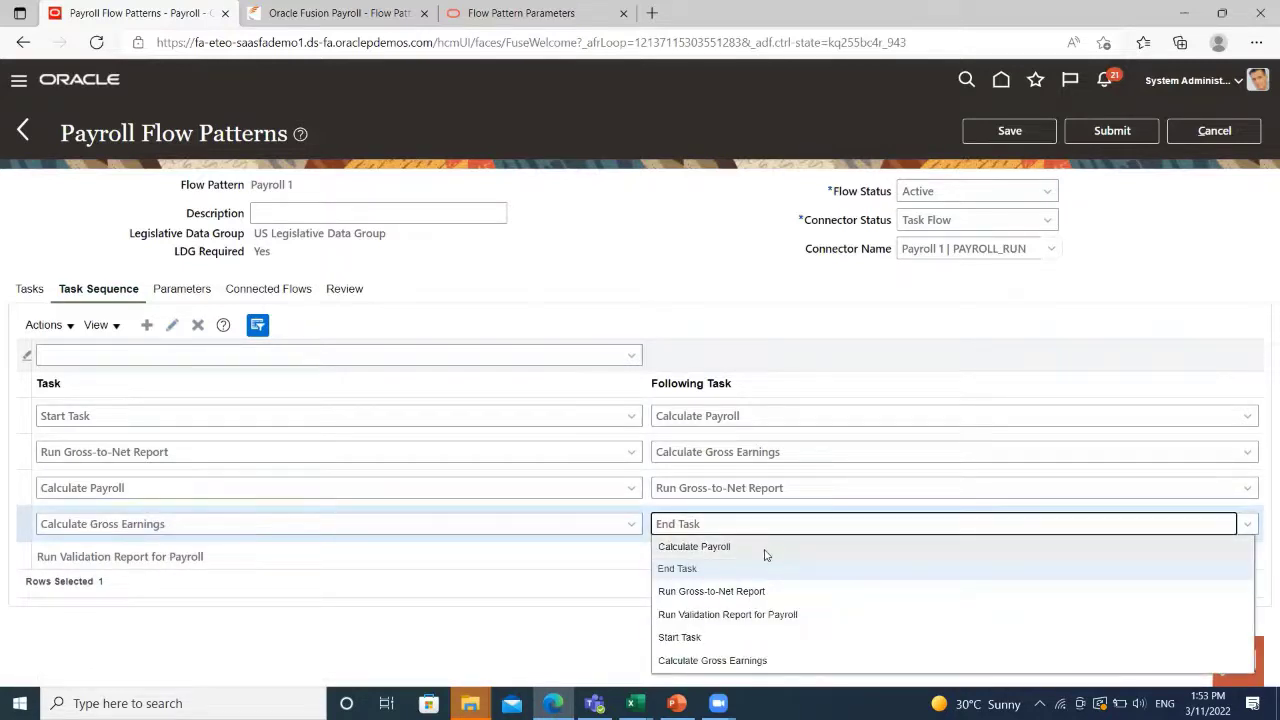
click(765, 614)
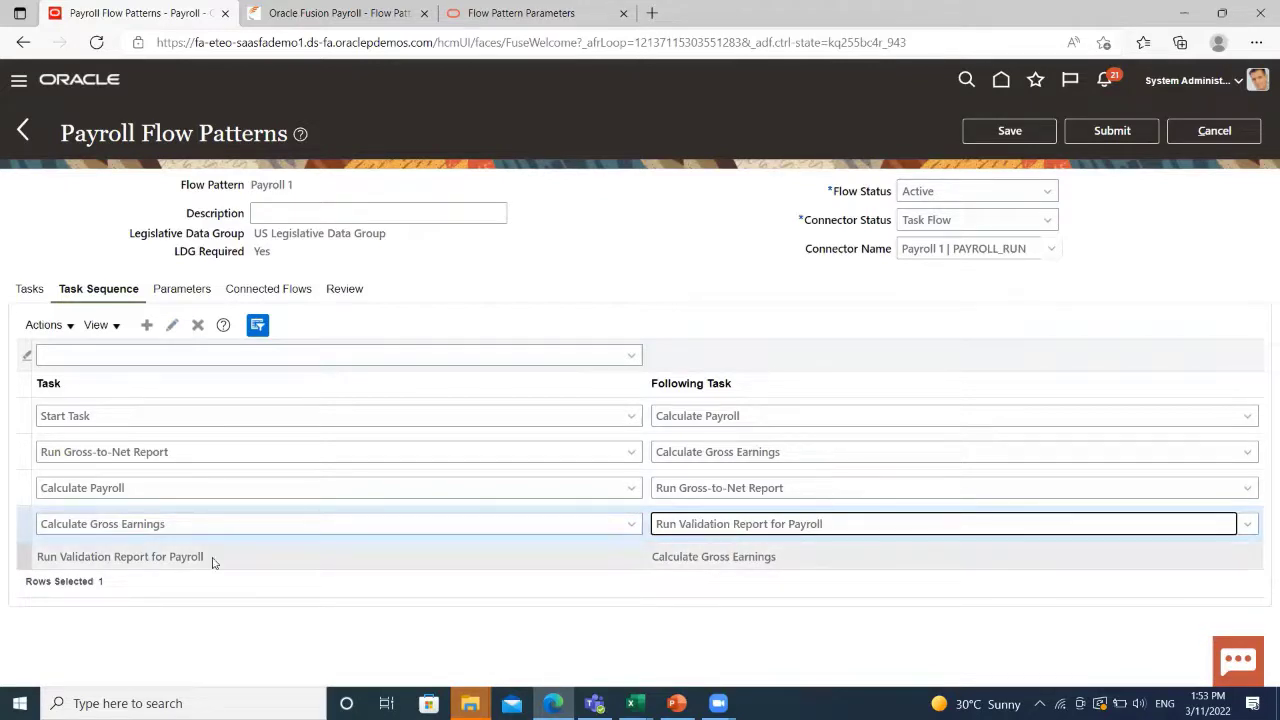
click(231, 614)
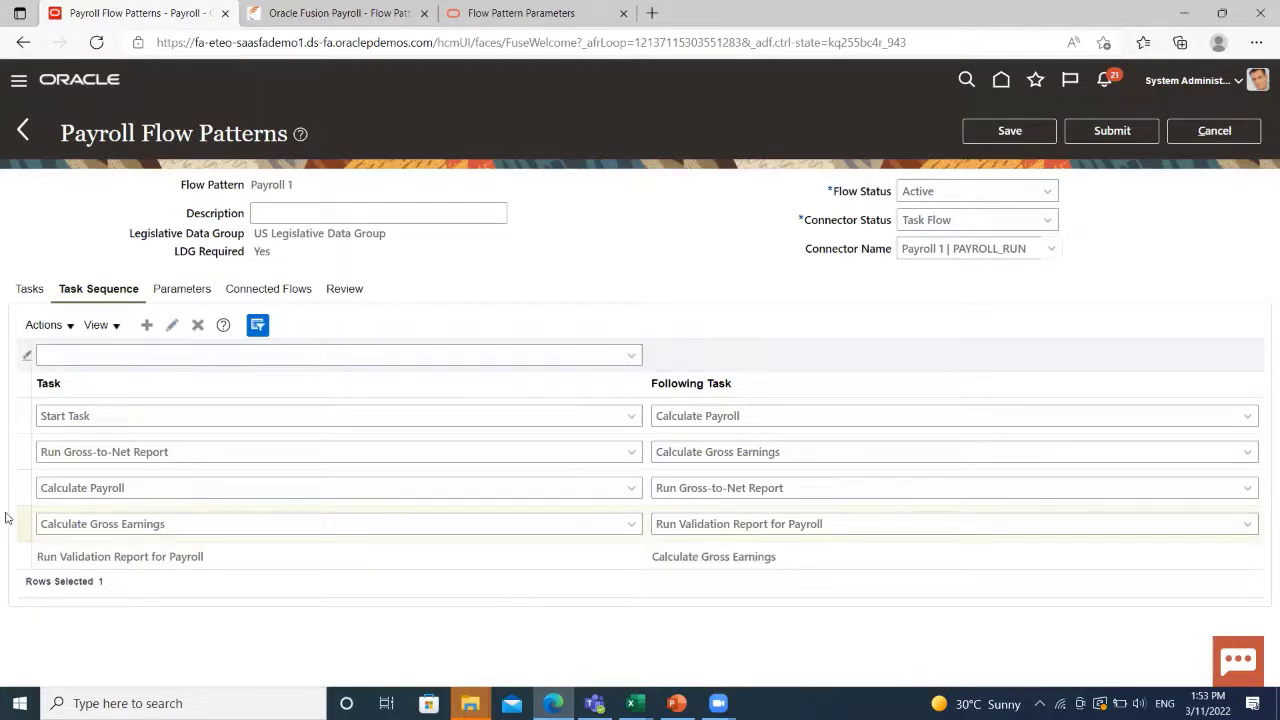
Make End Task the following task of Run Validation Report for Payroll.
click(30, 556)
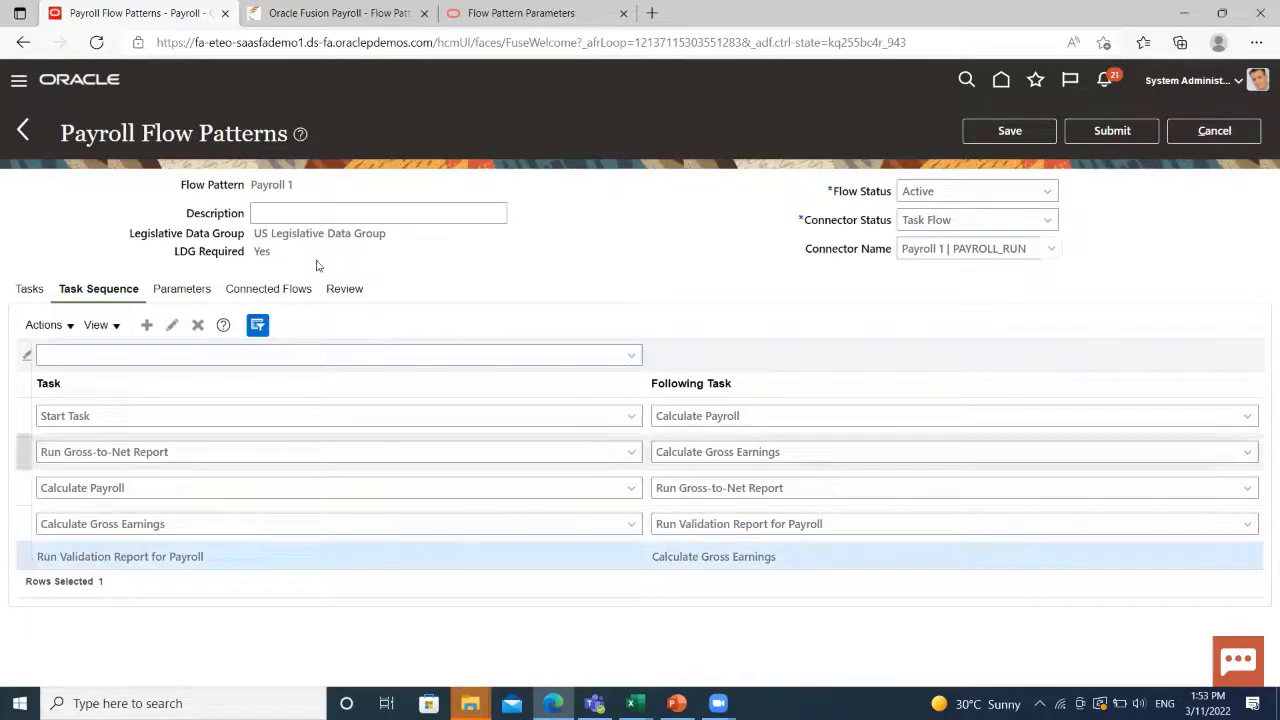
click(172, 325)
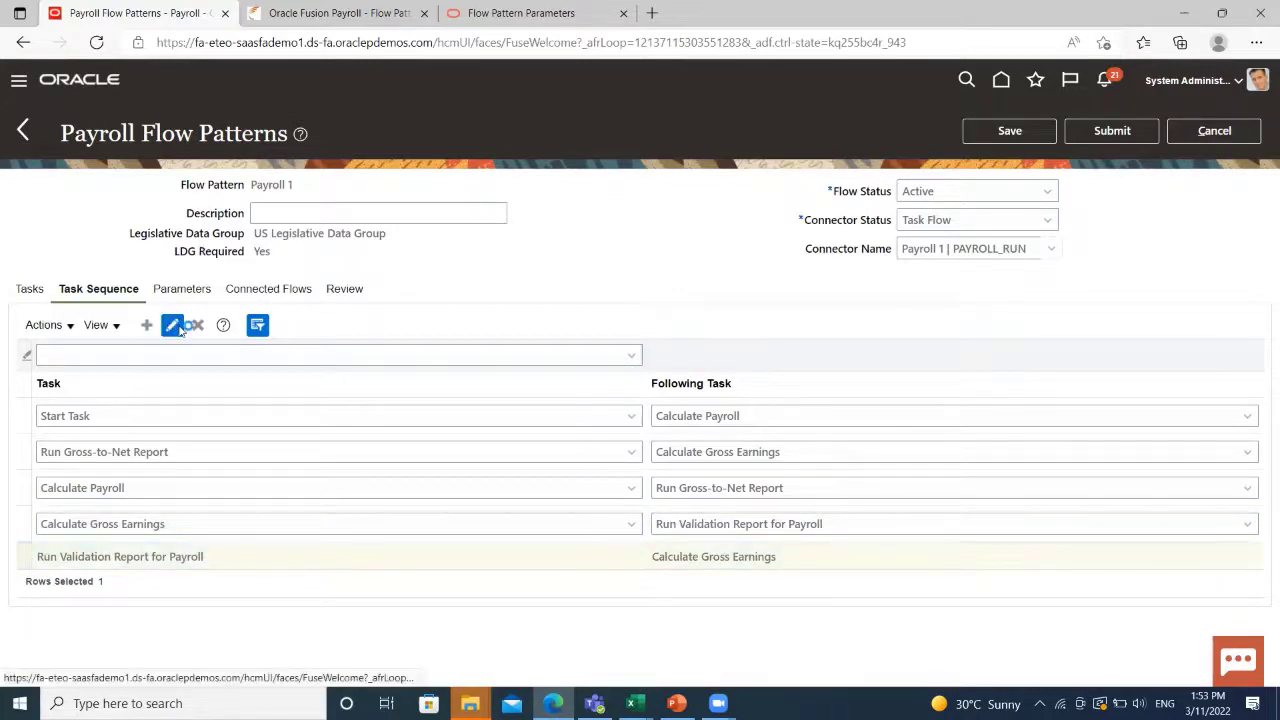
click(831, 561)
click(680, 440)
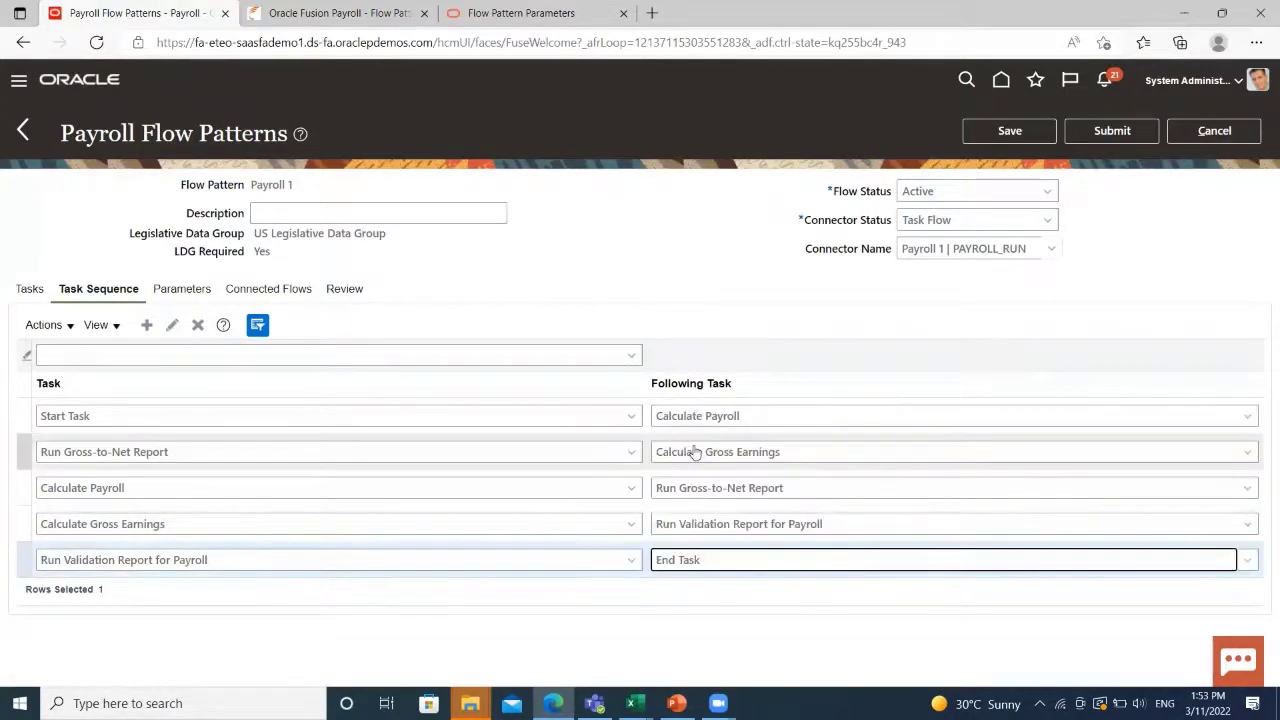
click(687, 639)
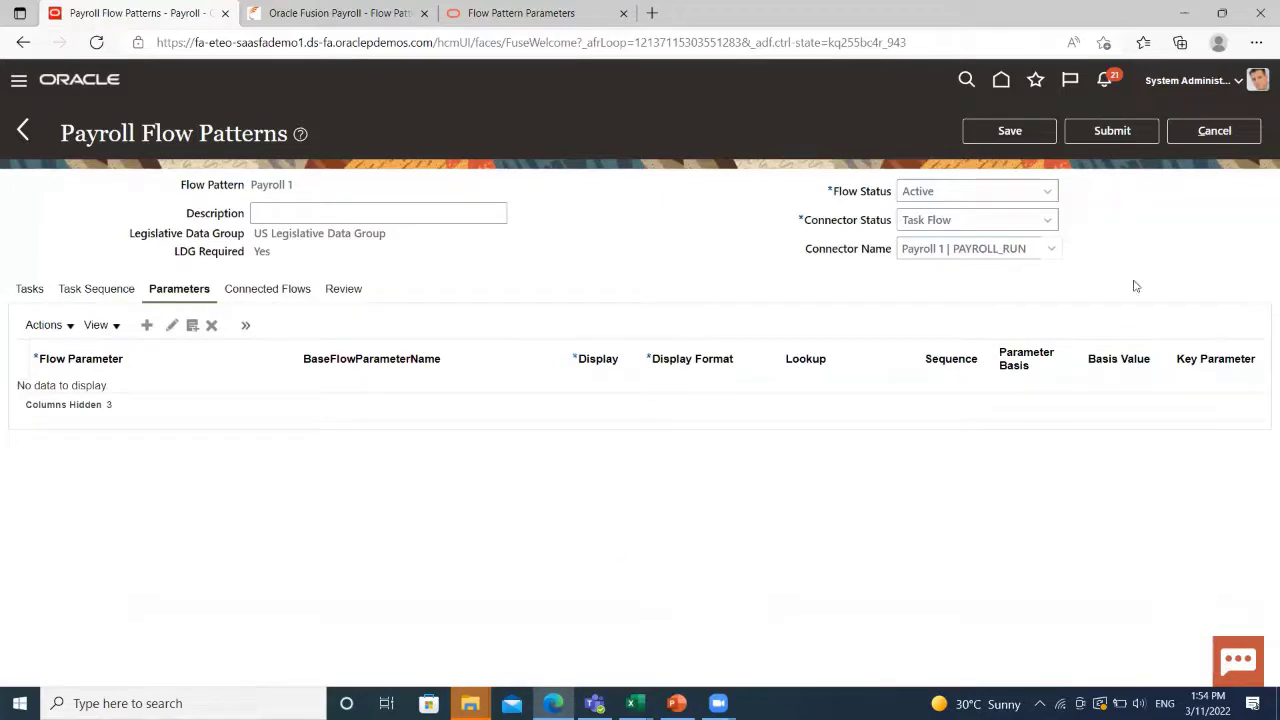
Review the Calculate Payroll | PAYROLL_RUN connected flow and submit the Payroll 1 flow pattern.
click(267, 289)
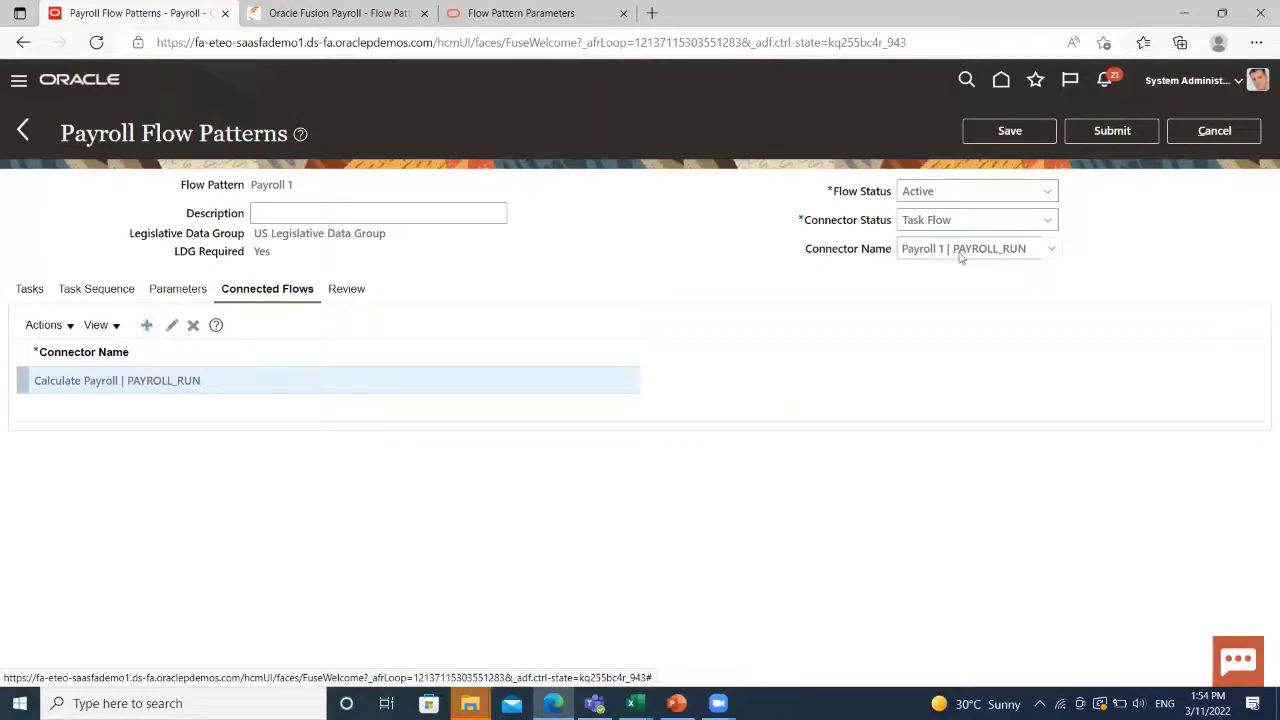
click(1114, 132)
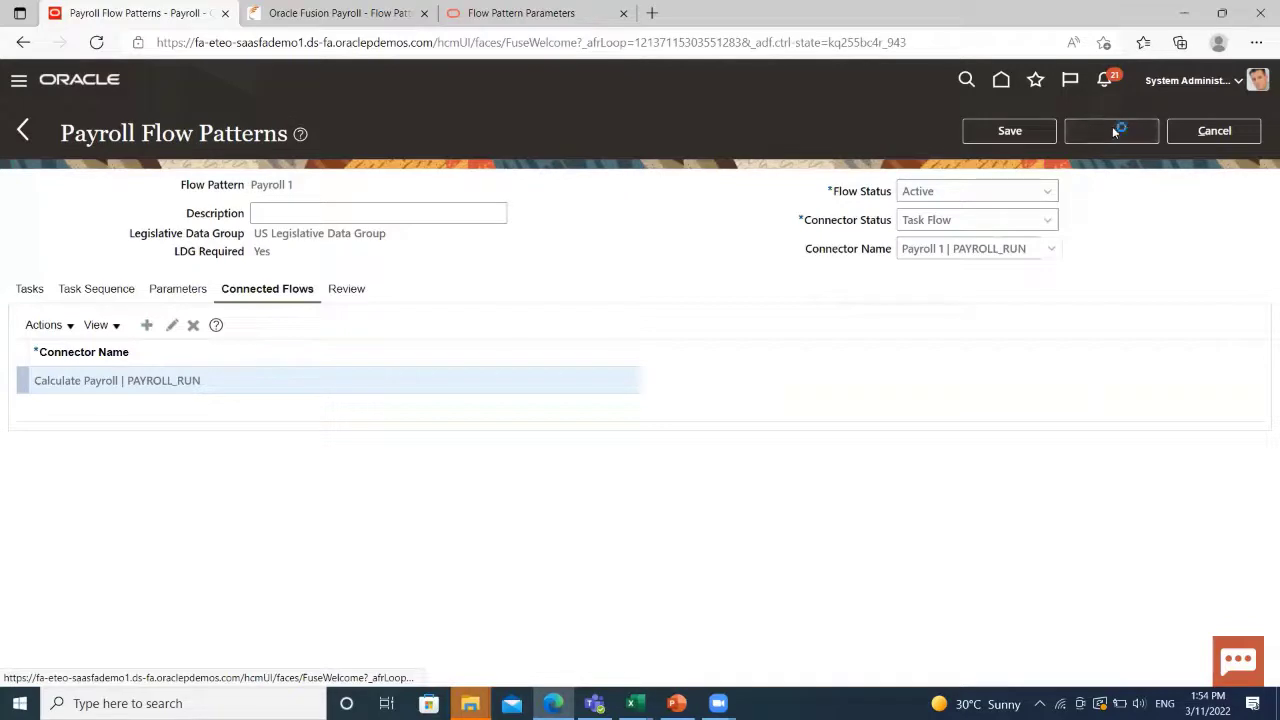